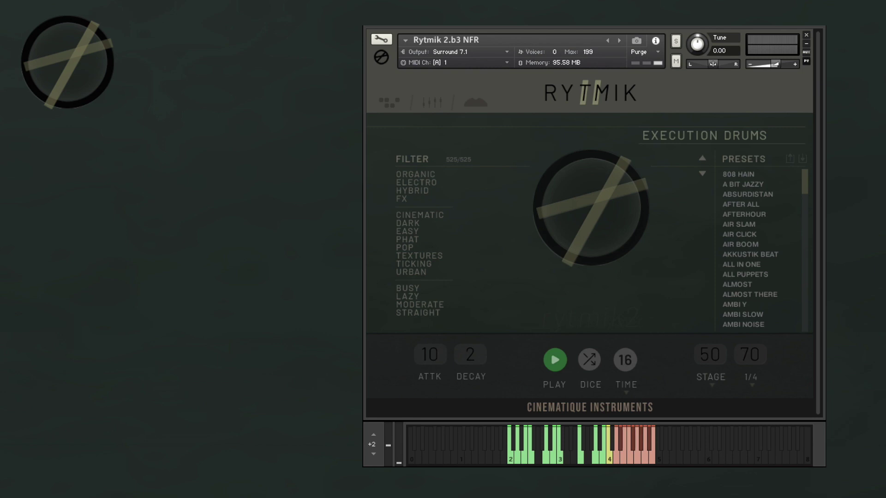
Load the 808 HAIN preset and step forward through the preset list to ABSURDISTAN.
click(769, 175)
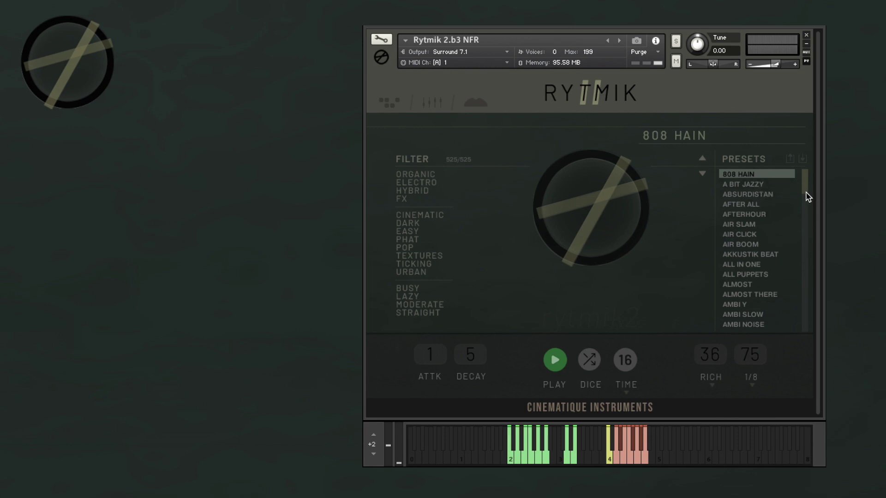
mouse_move(805, 193)
mouse_down()
mouse_move(805, 279)
mouse_move(804, 178)
mouse_up()
click(703, 174)
click(703, 174)
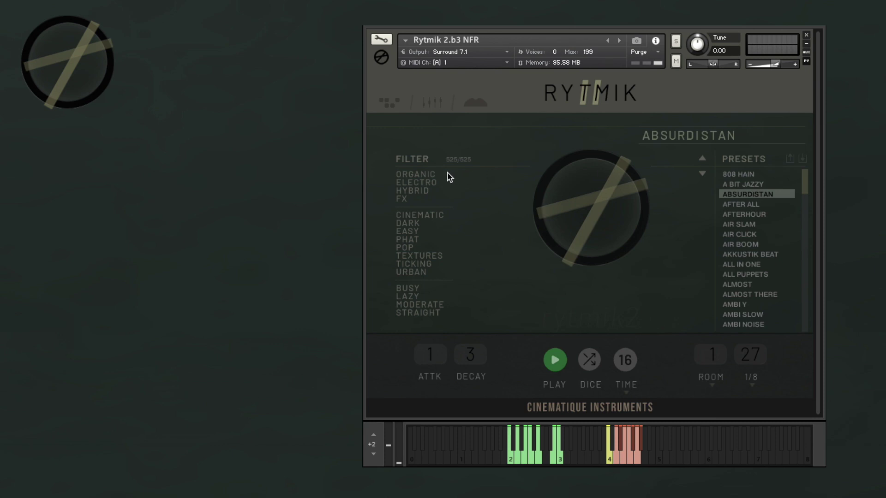
Filter the presets by the ORGANIC, CINEMATIC and LAZY tags.
click(417, 175)
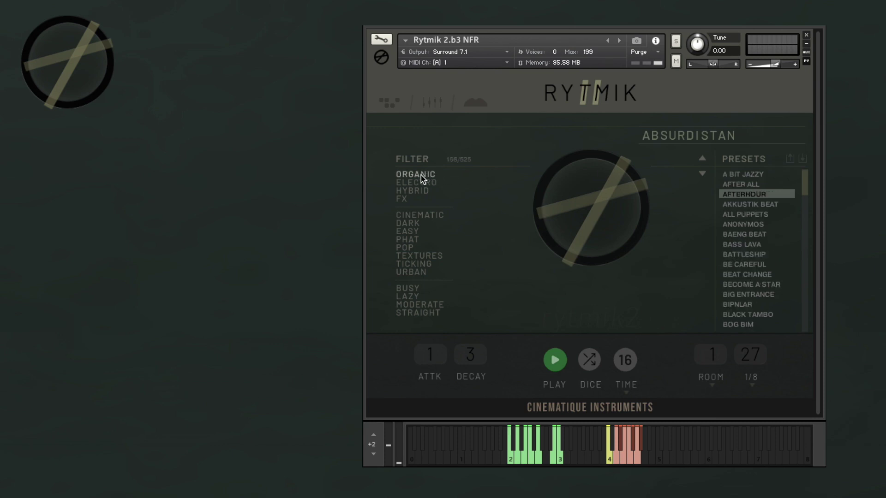
click(416, 217)
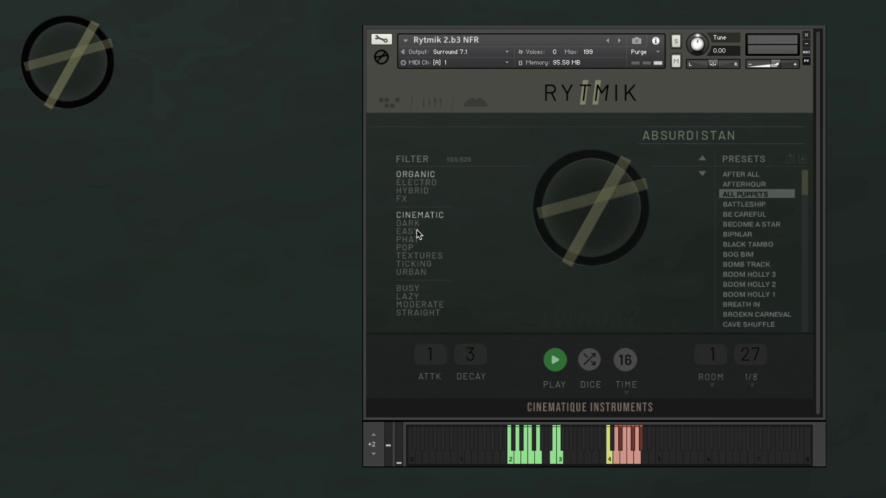
click(412, 295)
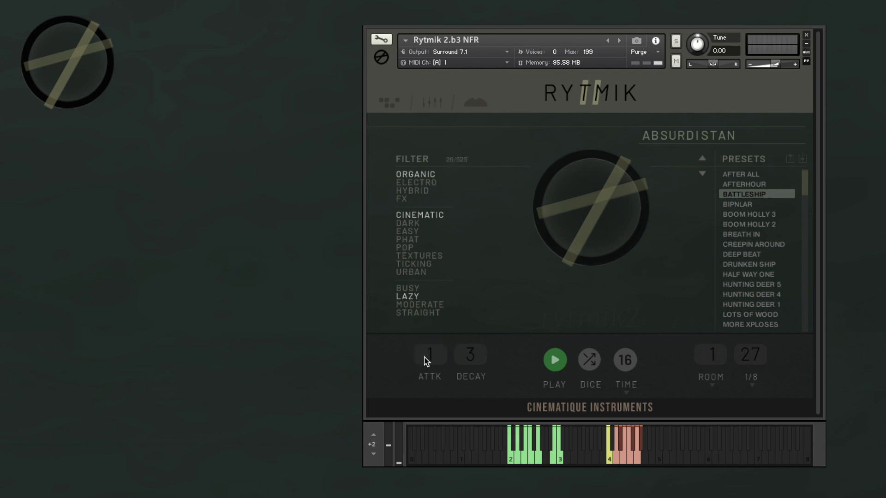
Set the attack to 2 and the decay to 5, and play the ABSURDISTAN pattern.
drag(434, 358, 441, 341)
drag(482, 346, 482, 343)
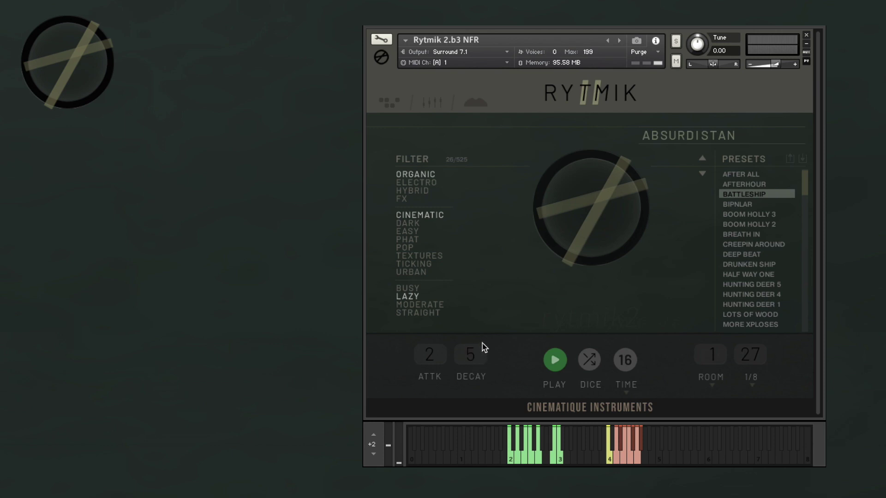
click(555, 360)
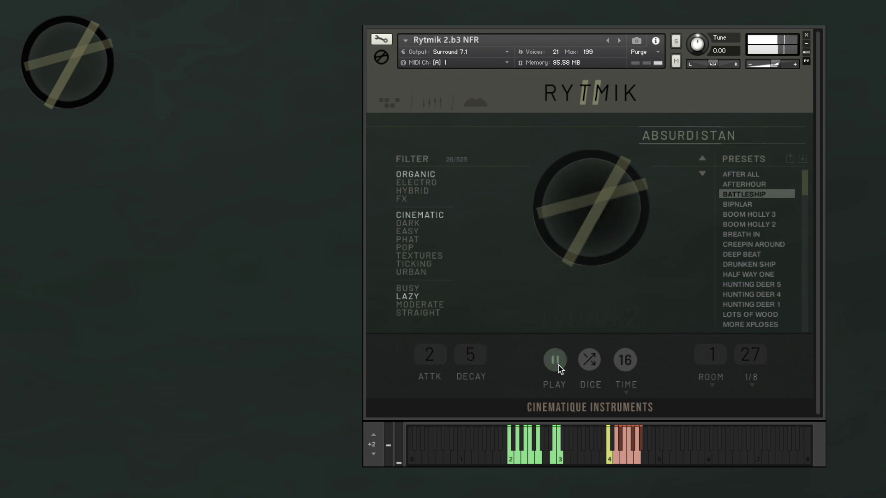
Randomize the preset twice with Dice and view the time division options without changing the current one.
click(588, 362)
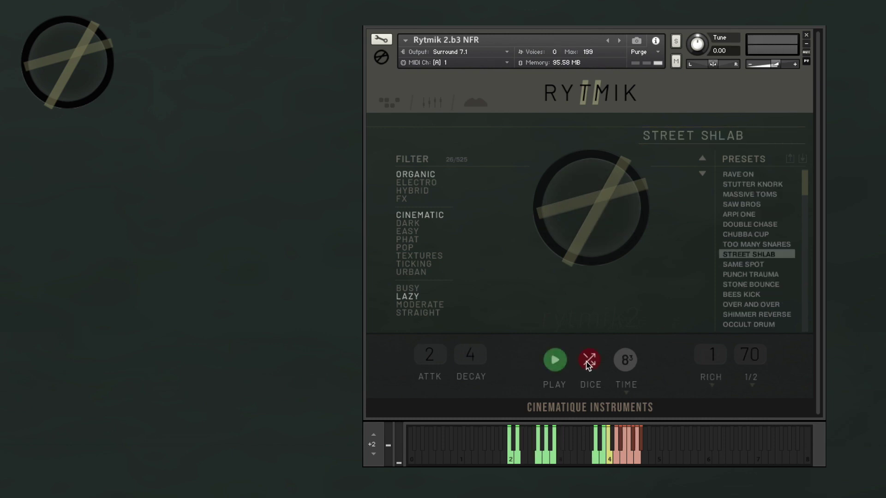
click(588, 363)
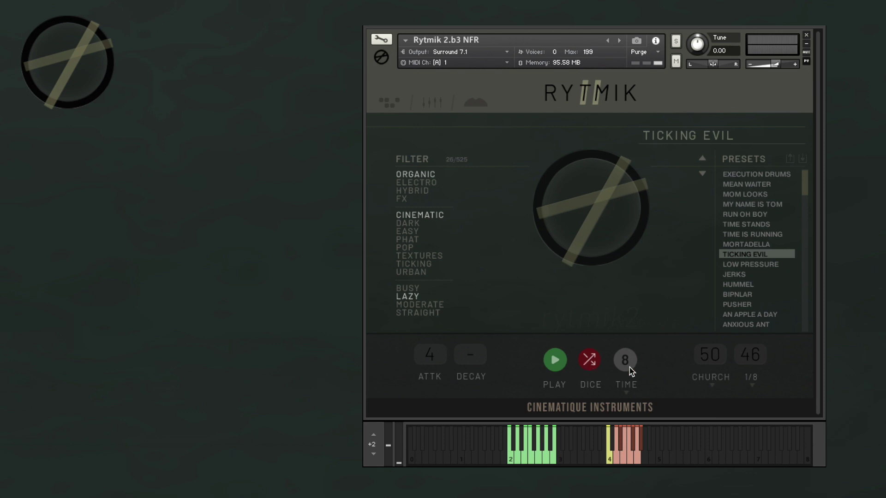
click(626, 384)
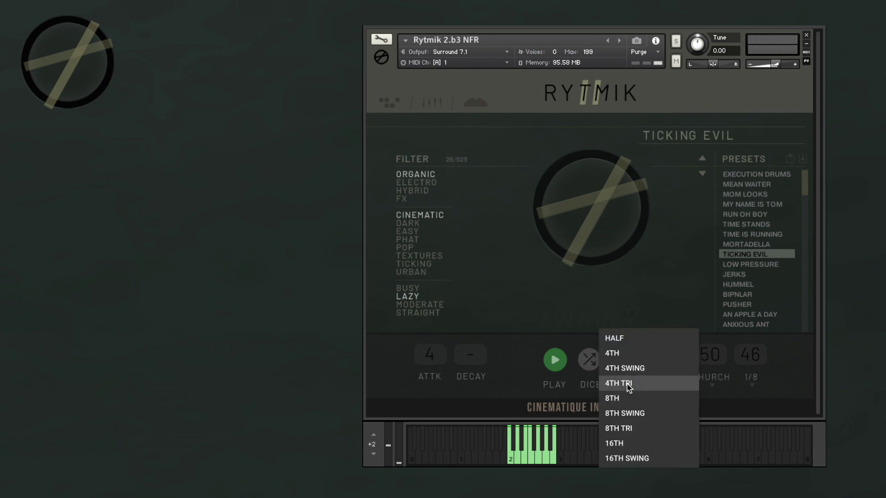
click(803, 374)
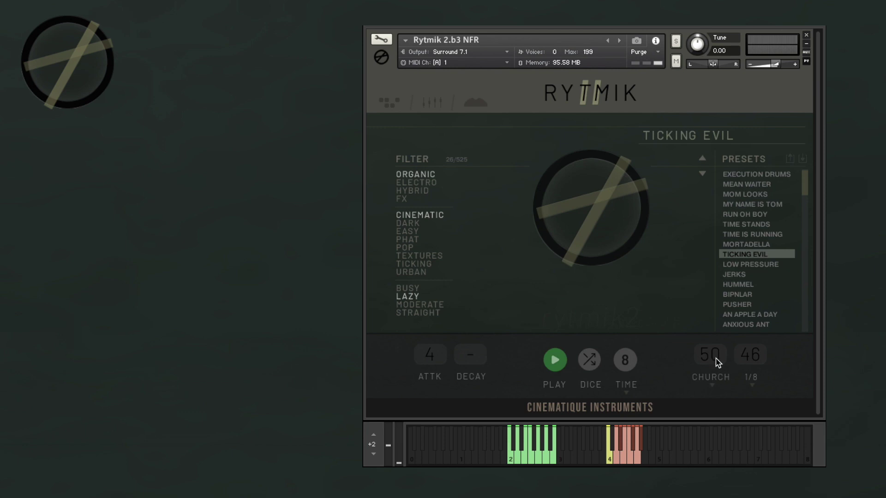
Set the CHURCH reverb amount to 61 and view the available reverb types, keeping CHURCH.
mouse_move(716, 363)
mouse_down()
mouse_move(717, 342)
mouse_move(719, 369)
mouse_up()
drag(723, 316, 725, 305)
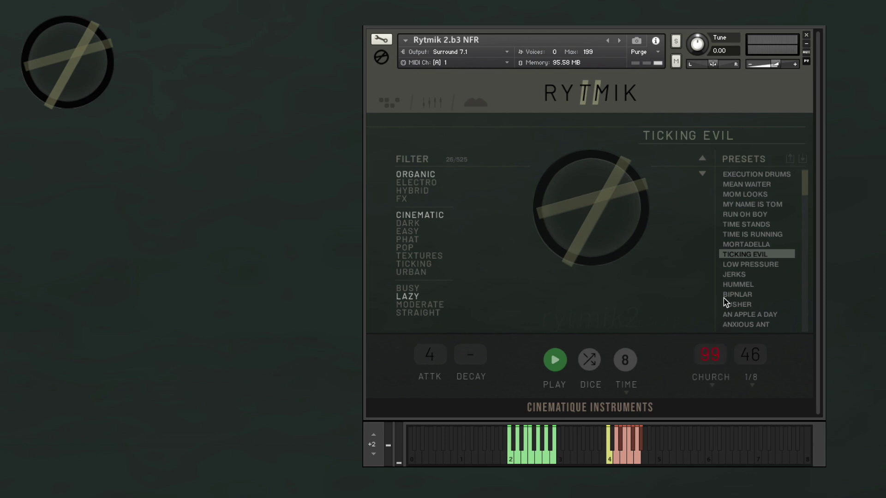
click(716, 383)
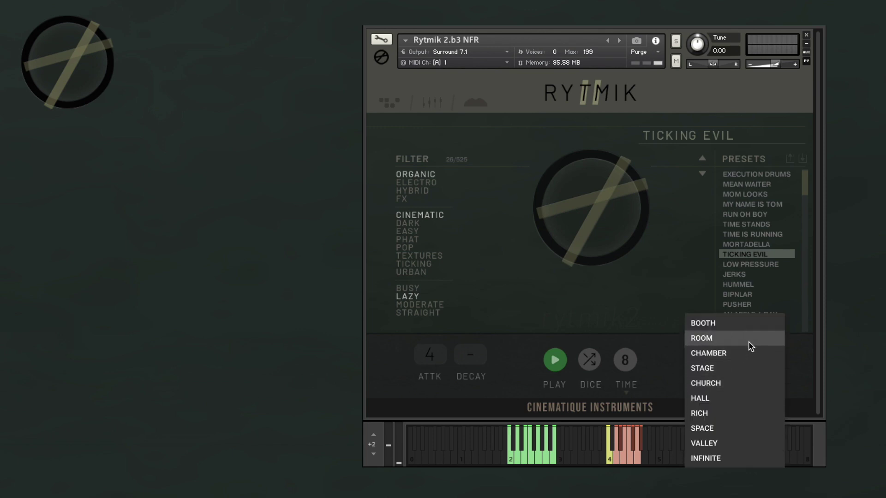
click(796, 359)
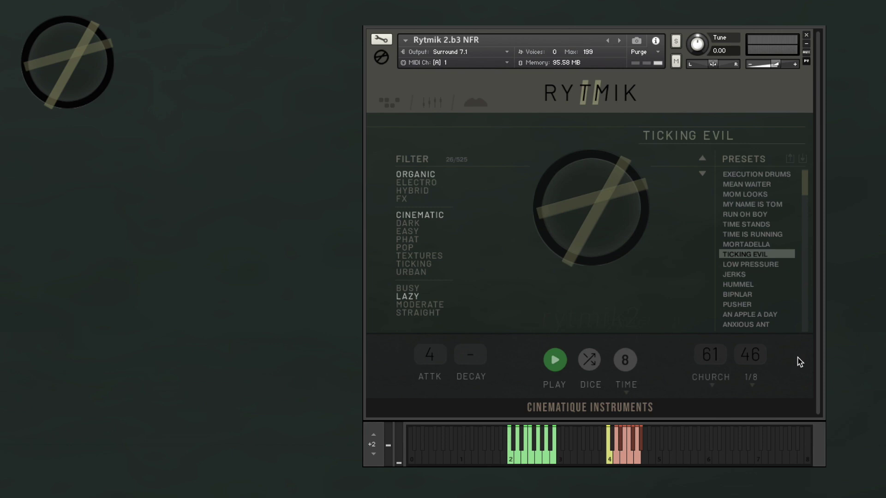
Try the delay amount control and view the available delay time divisions without choosing another one.
drag(763, 355, 765, 349)
click(756, 383)
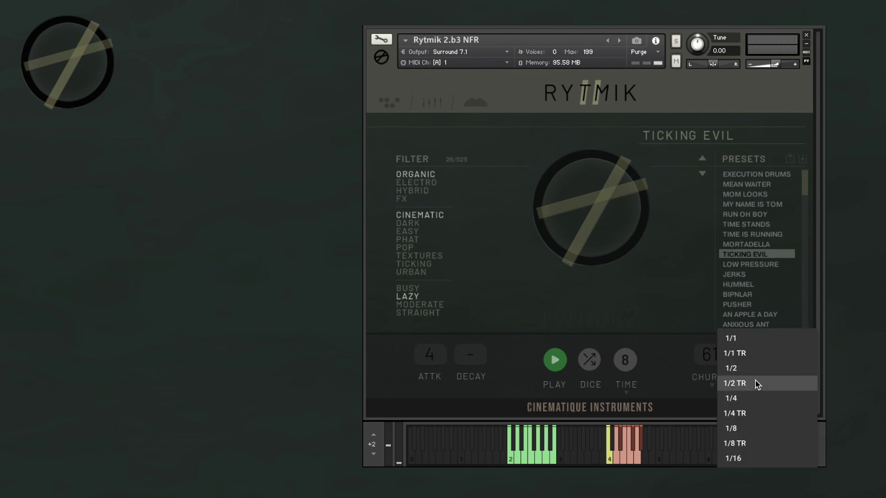
click(682, 365)
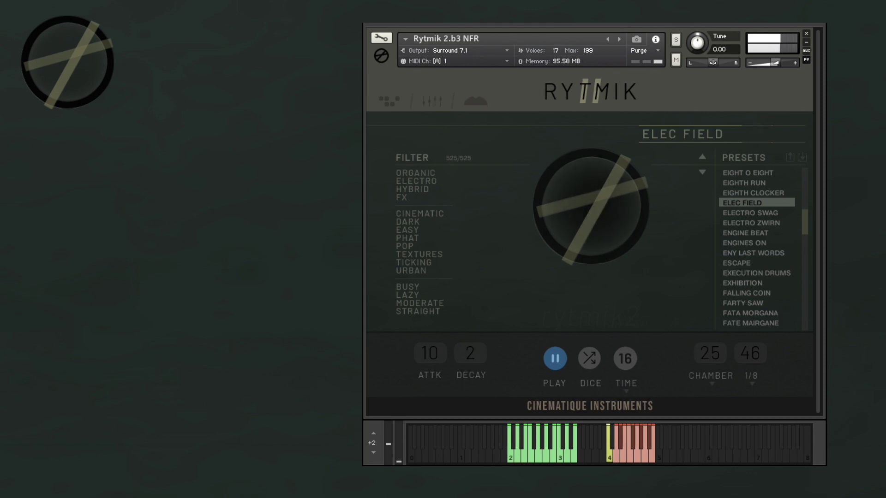
Stop the ELEC FIELD pattern, load another preset from the list, and start and stop its playback.
key(space)
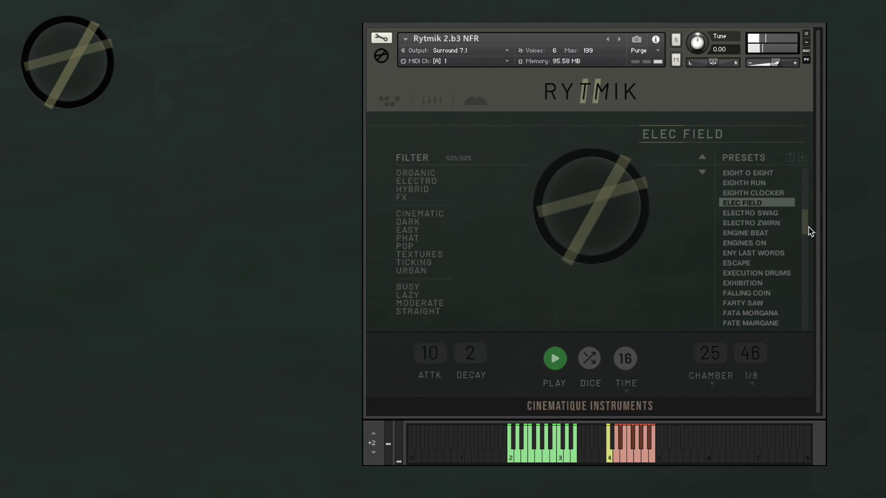
drag(804, 231, 804, 237)
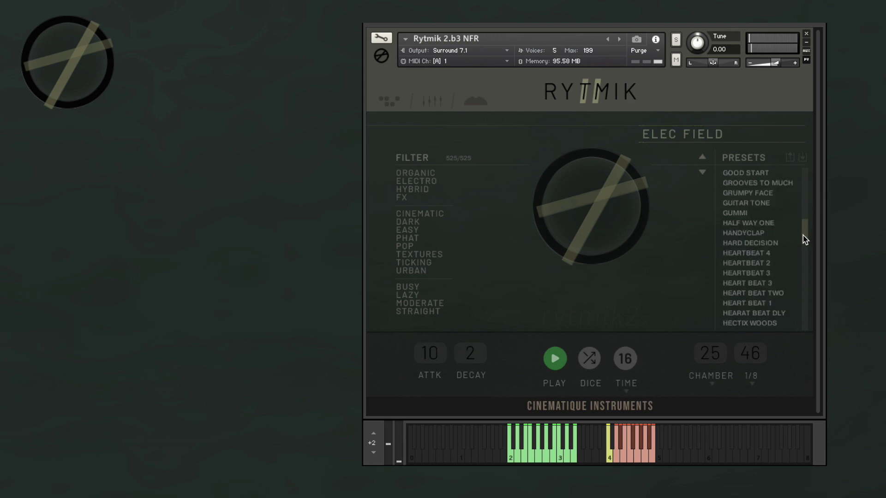
scroll(804, 239, up, 3)
click(742, 193)
key(space)
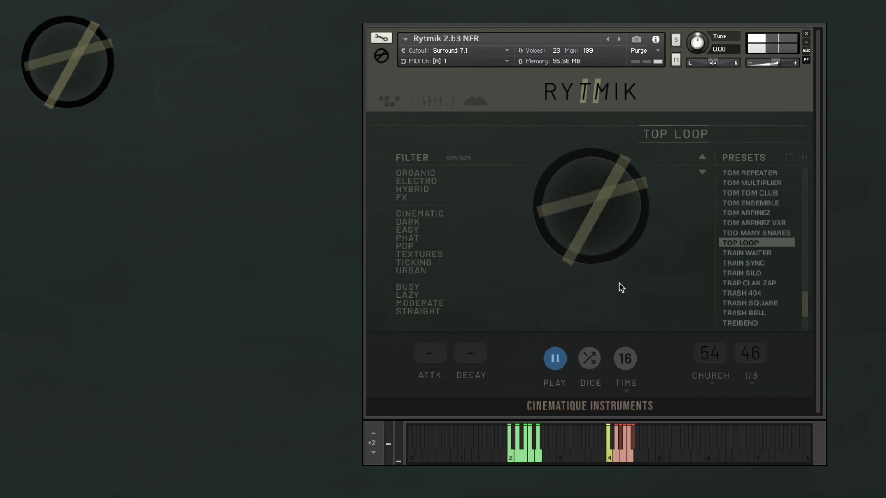
key(space)
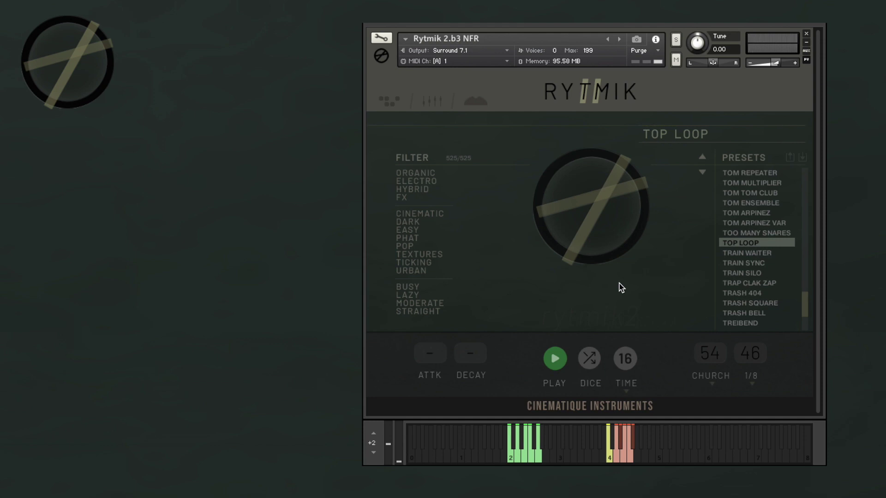
Audition the MOSQUITO pattern while raising the modulation wheel, stop playback and return the wheel to its minimum.
key(space)
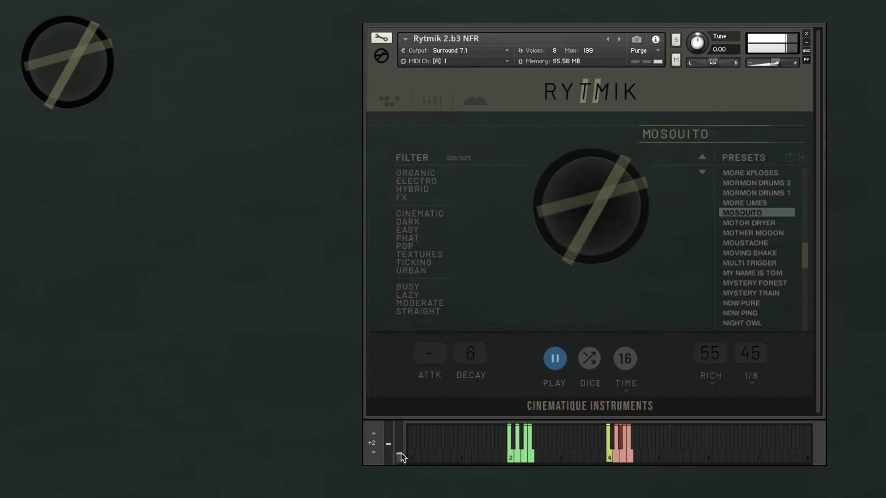
drag(401, 448, 401, 443)
key(space)
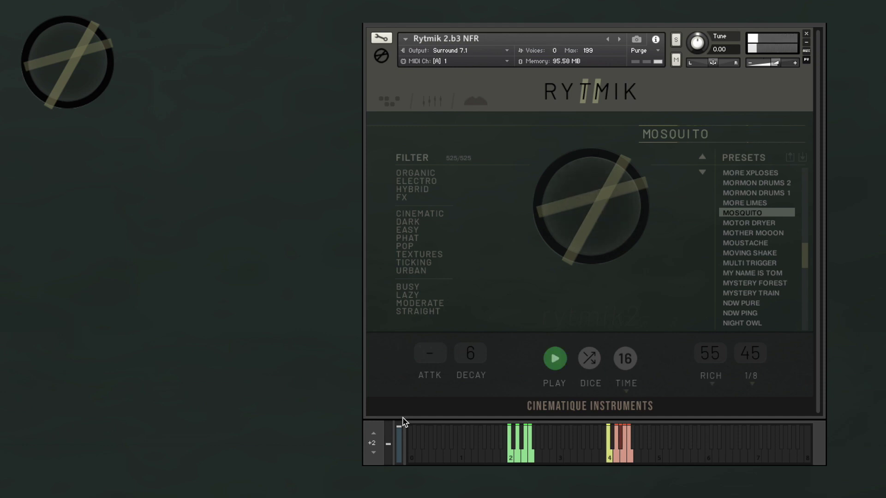
drag(403, 420, 402, 461)
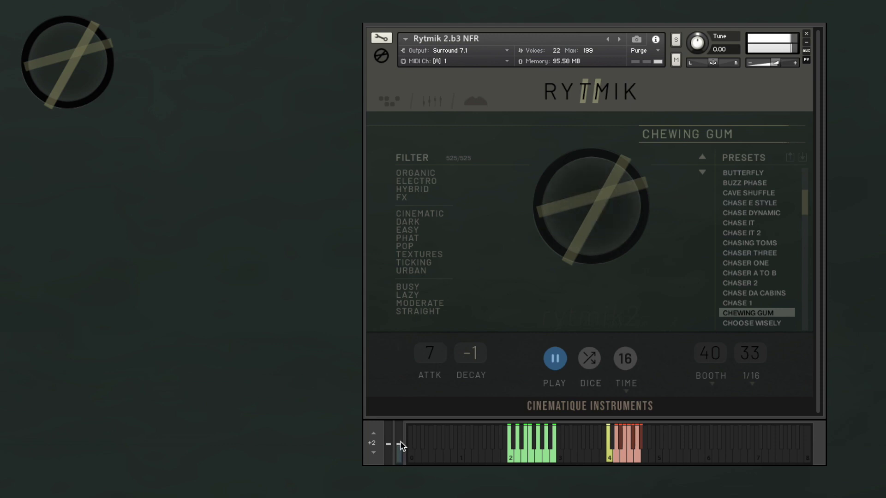
Audition the modulation wheel on the CHEWING GUM pattern by raising it to maximum, lowering it to minimum and stopping playback.
drag(400, 441, 400, 414)
drag(400, 417, 400, 462)
key(space)
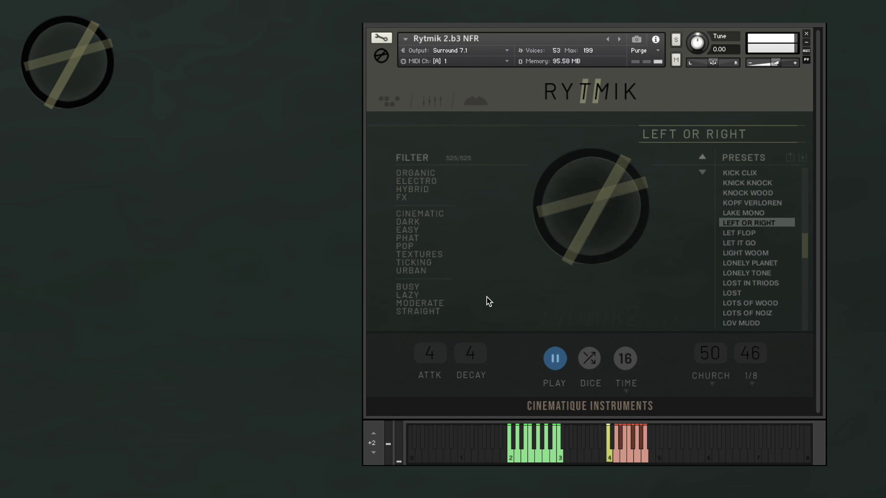
Audition the LEFT OR RIGHT pattern with the modulation wheel raised partway, lower it to minimum and stop playback.
drag(398, 457, 400, 440)
drag(400, 436, 400, 462)
key(space)
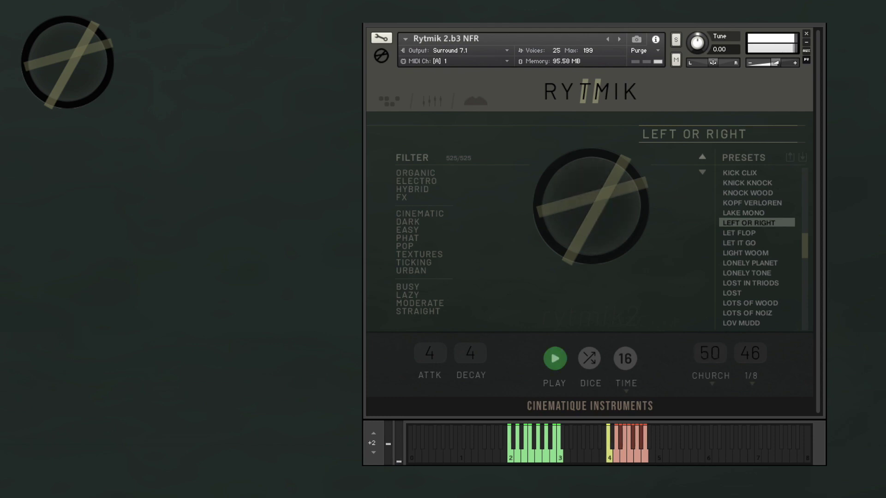
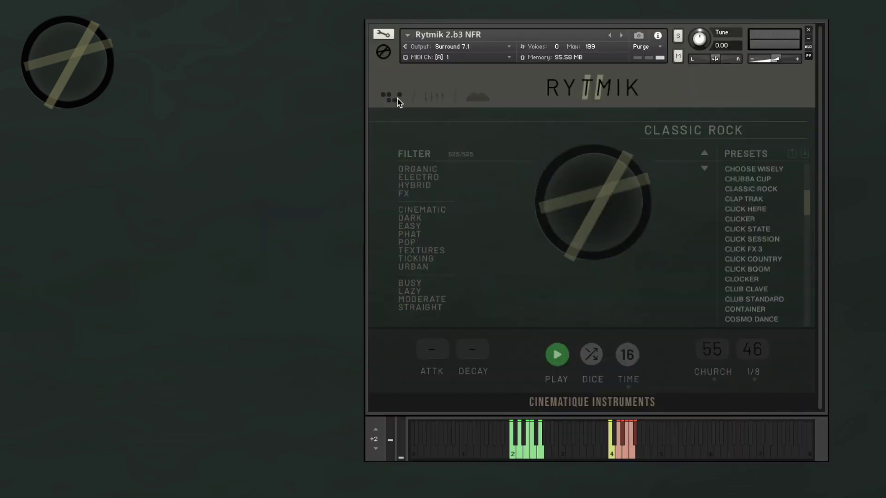
Open the step sequencer page for the CLASSIC ROCK preset, and play and stop its pattern.
click(399, 101)
key(space)
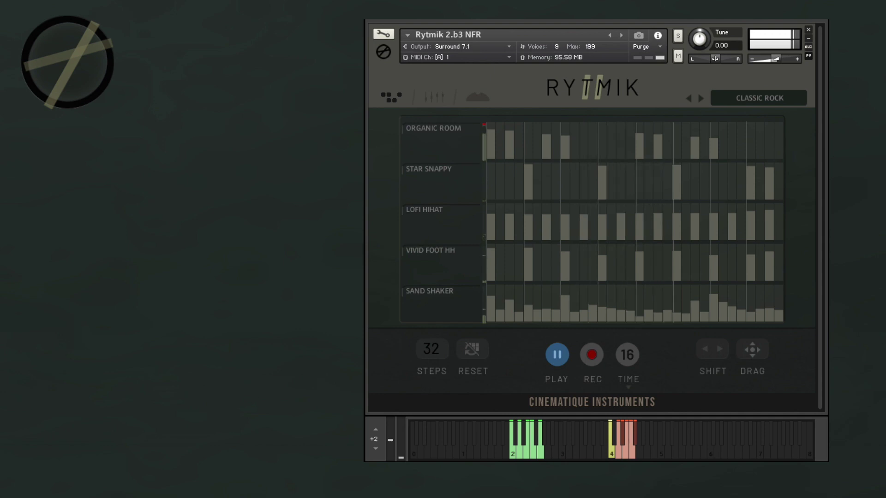
key(space)
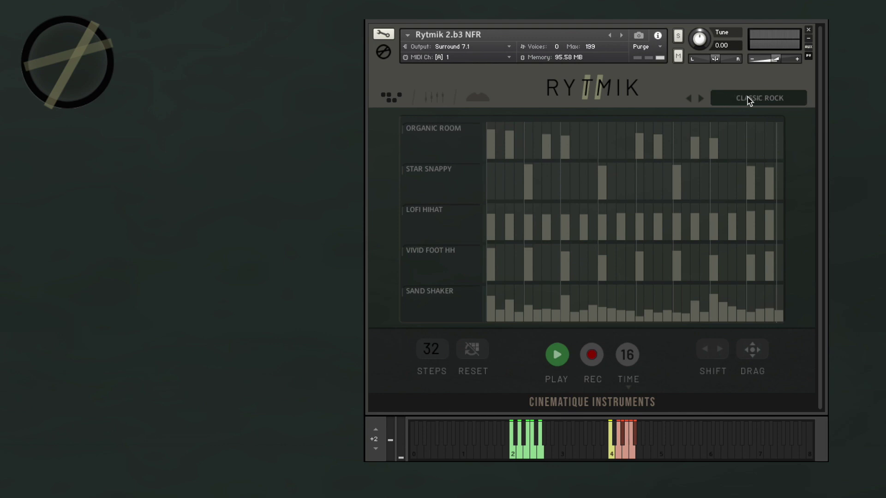
Browse two presets forward from CLASSIC ROCK to view their sequencer patterns, and return to CLASSIC ROCK.
click(702, 98)
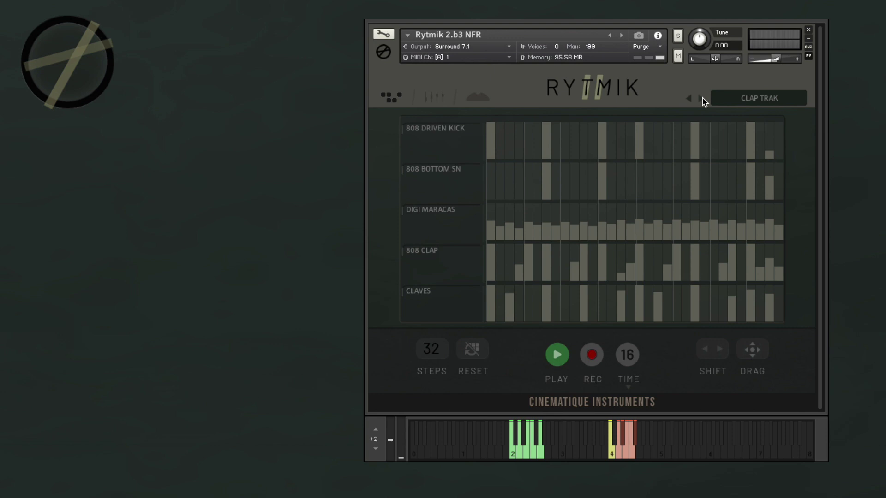
click(702, 98)
click(690, 99)
click(690, 99)
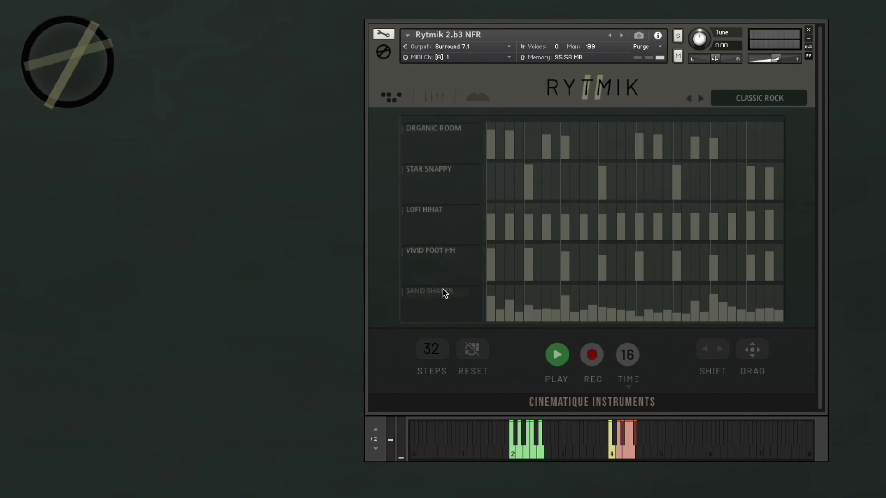
Draw extra hits in the first third of the STAR SNAPPY row, before and after its first existing hit.
drag(492, 200, 493, 175)
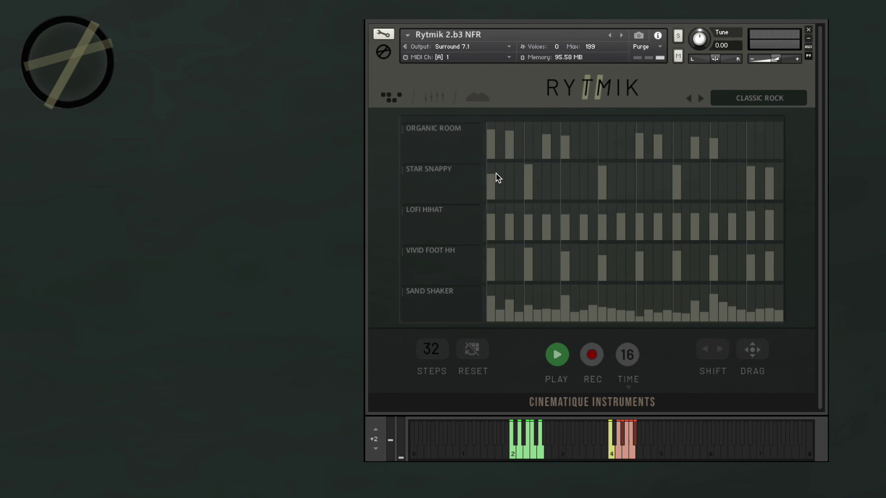
drag(548, 194, 549, 176)
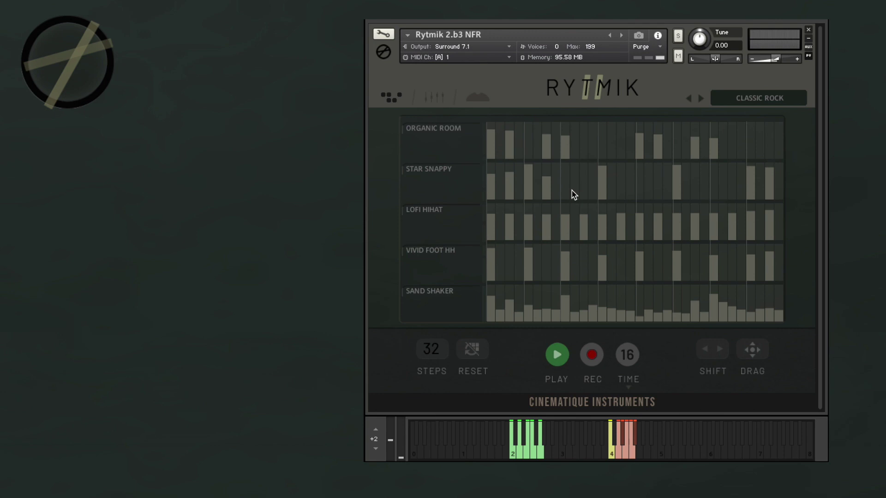
drag(572, 190, 573, 181)
Clear all rows of the sequencer with Reset, and reload CLASSIC ROCK by switching to the next preset and back.
mouse_move(439, 347)
mouse_down()
mouse_move(438, 421)
mouse_move(442, 352)
mouse_up()
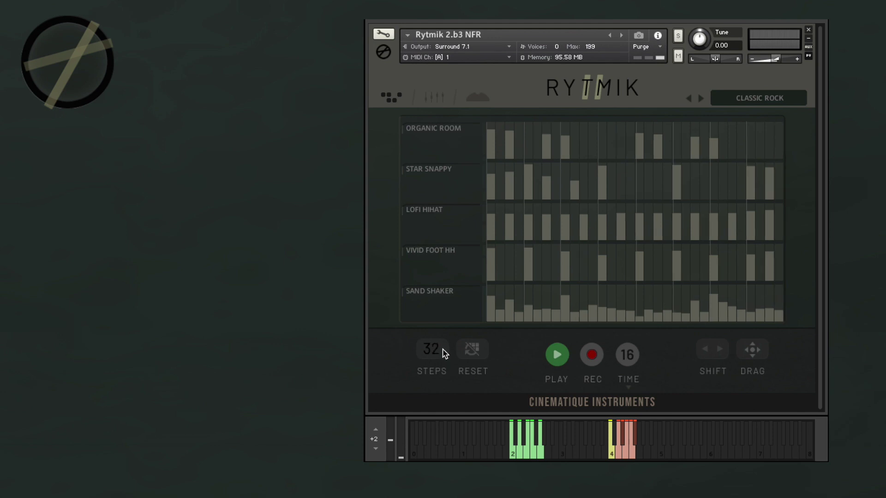
click(472, 349)
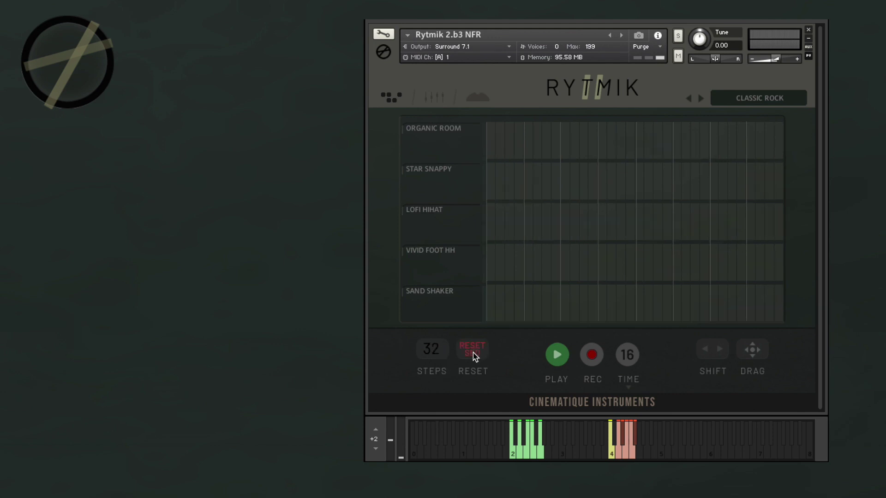
click(701, 98)
click(688, 98)
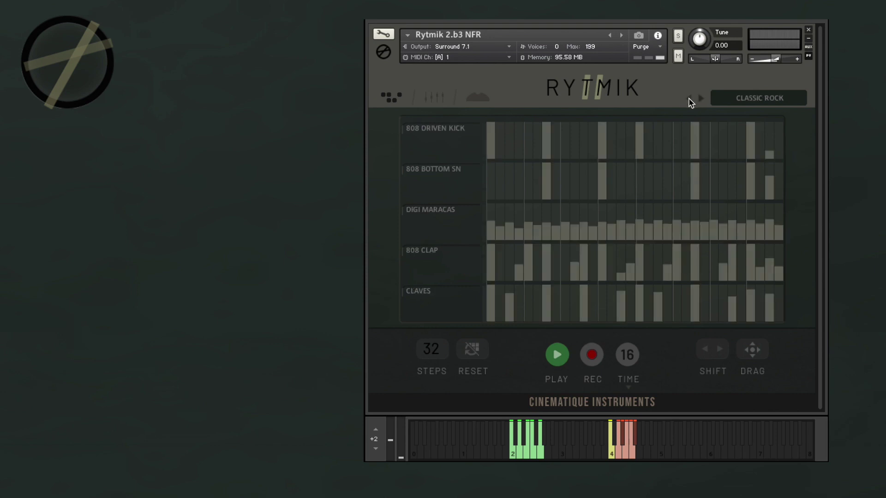
Shift the whole CLASSIC ROCK pattern several steps to the right and back to the left.
click(721, 353)
click(720, 353)
click(715, 353)
click(713, 353)
click(706, 353)
click(705, 352)
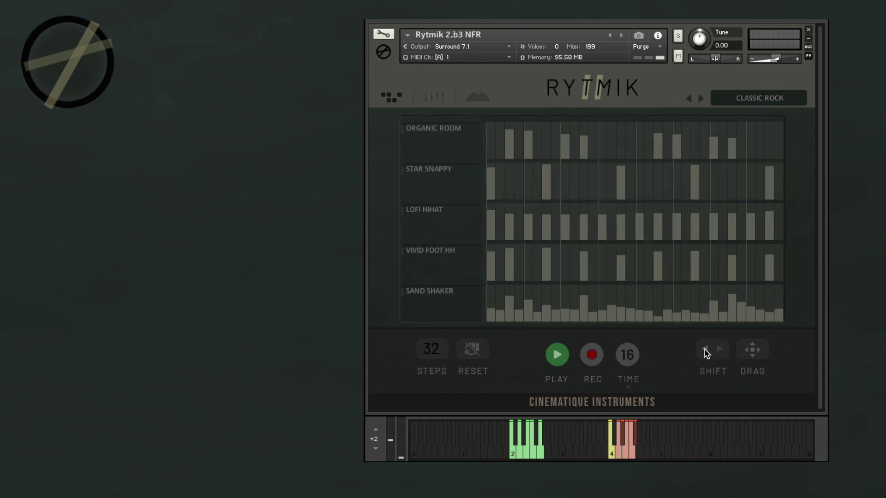
click(705, 352)
click(705, 353)
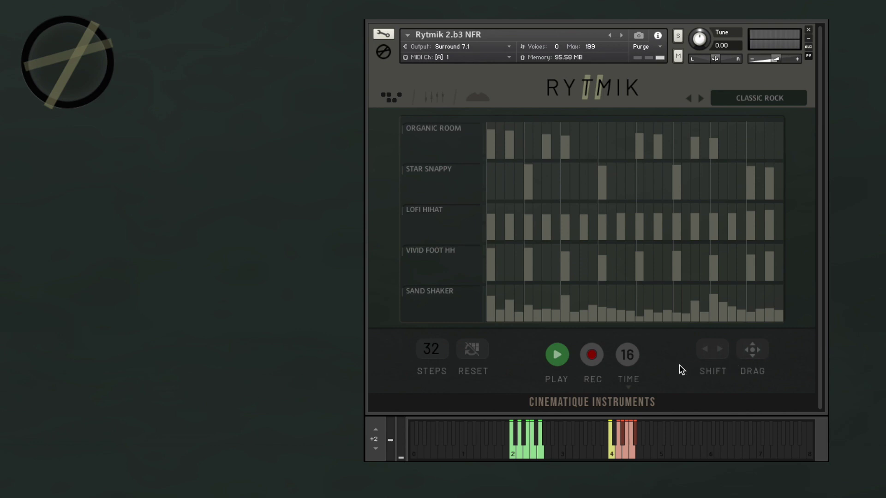
Engage the record function, start the CLASSIC ROCK pattern with the yellow C4 key, and stop playback.
click(591, 356)
click(609, 455)
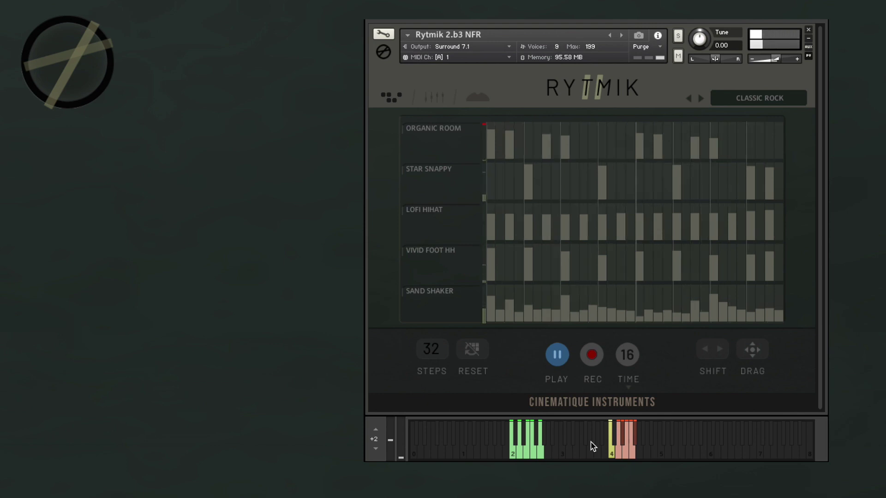
key(space)
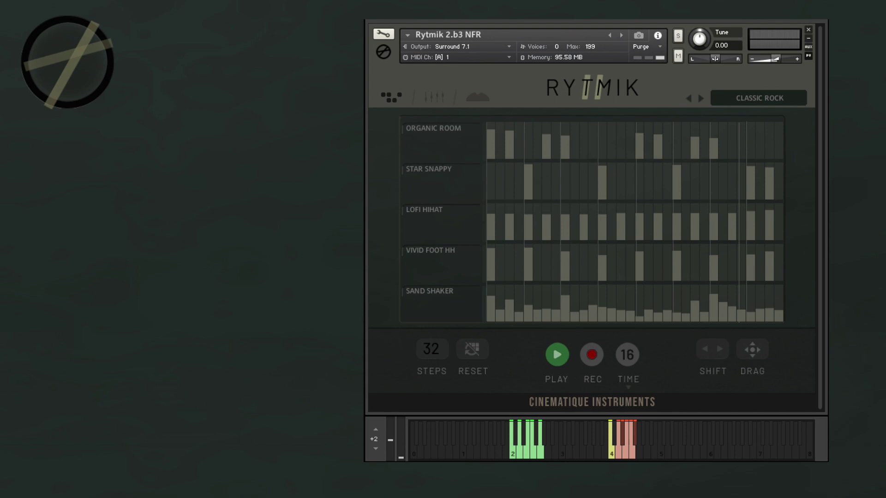
Stop the STAY STILL pattern, and view the mixer page before returning to the step sequencer.
click(434, 97)
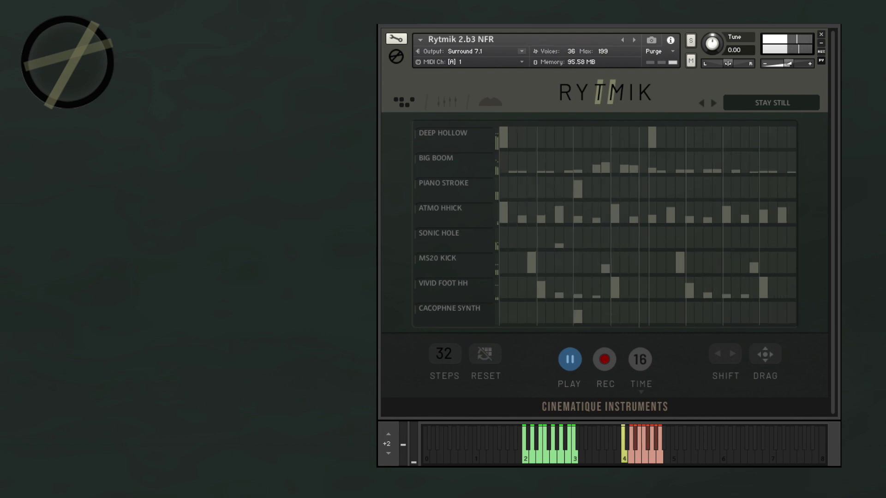
key(space)
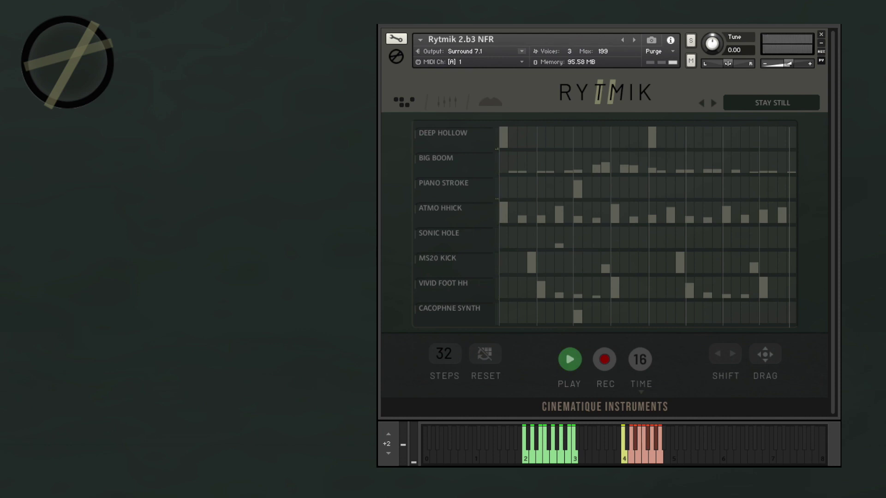
click(454, 103)
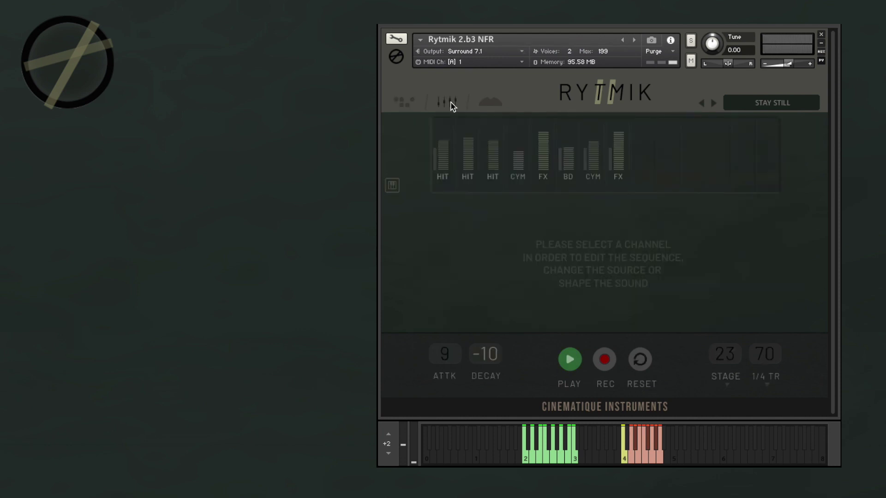
click(404, 103)
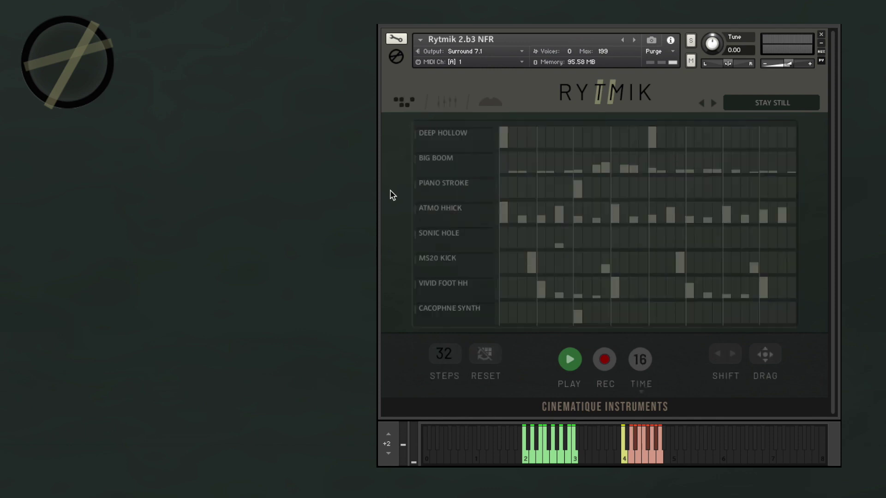
Open the BIG BOOM channel from its sequencer row, and inspect the last empty channel and the first channels of the mixer.
click(431, 159)
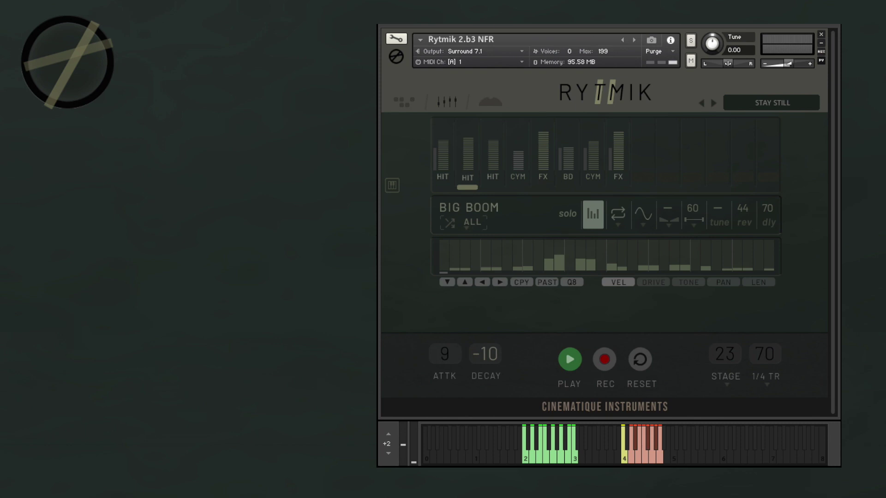
click(768, 158)
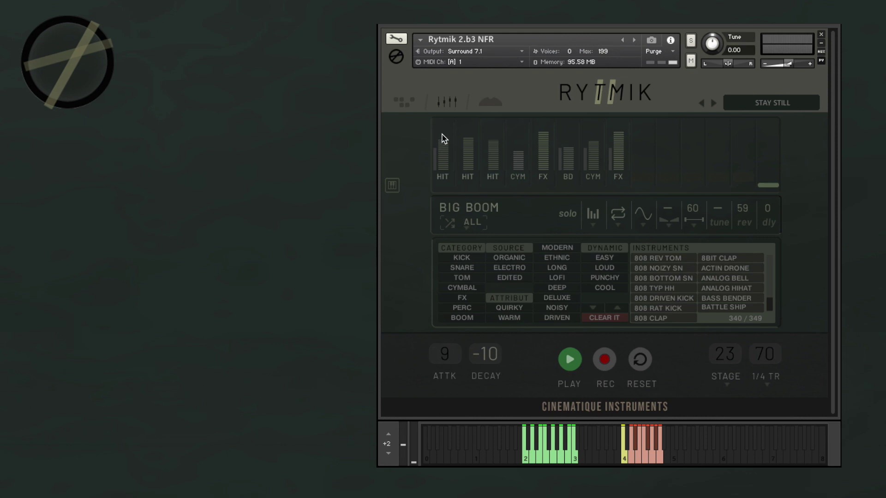
click(442, 180)
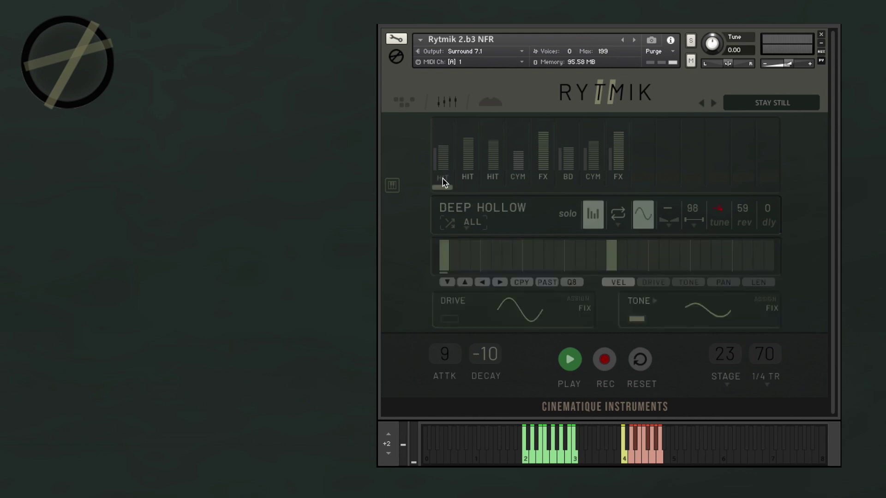
click(467, 180)
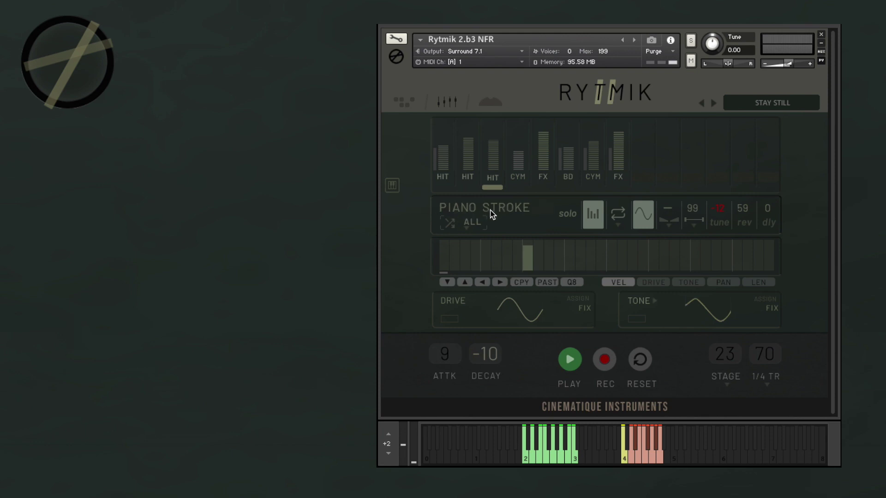
Replace PIANO STROKE with WOODEM BAR from the ORGANIC source instruments, and clear that channel.
click(524, 215)
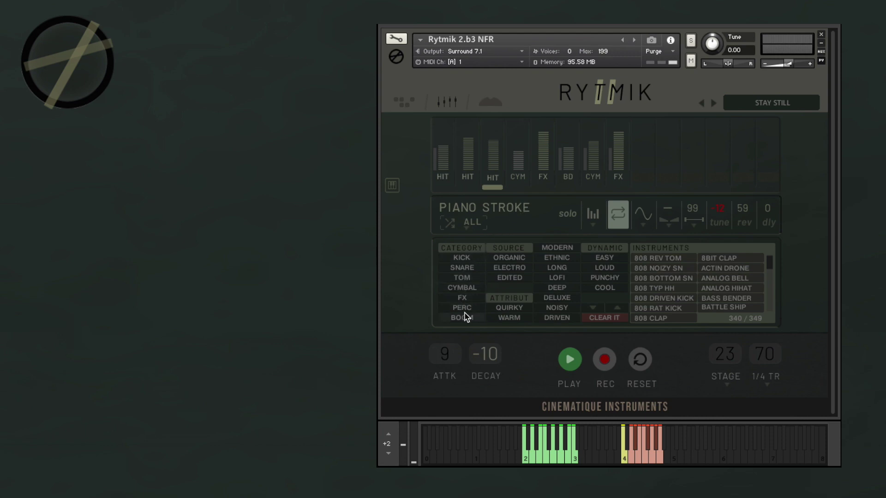
click(508, 258)
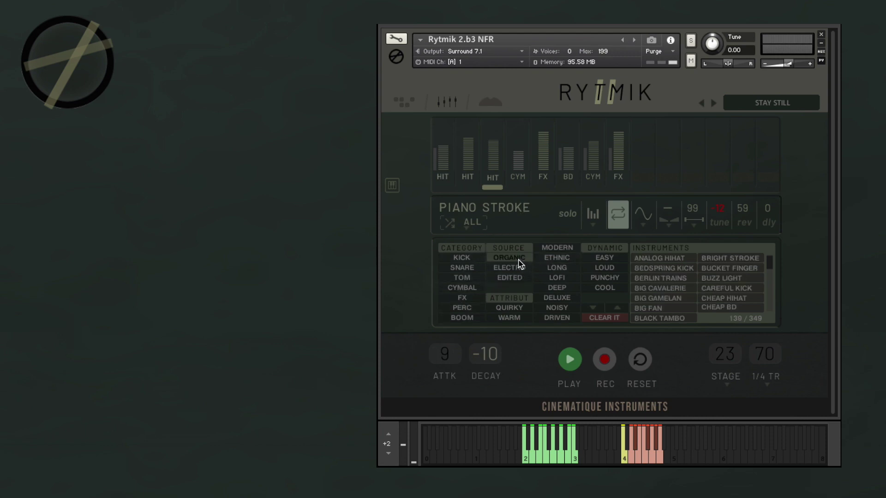
mouse_move(769, 264)
mouse_down()
mouse_move(768, 301)
mouse_move(769, 262)
mouse_up()
click(613, 307)
click(614, 307)
click(614, 307)
click(616, 308)
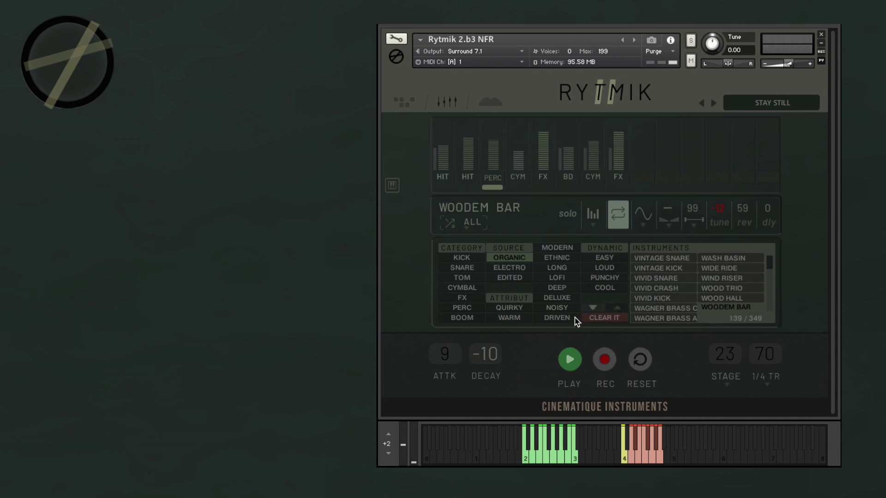
click(612, 320)
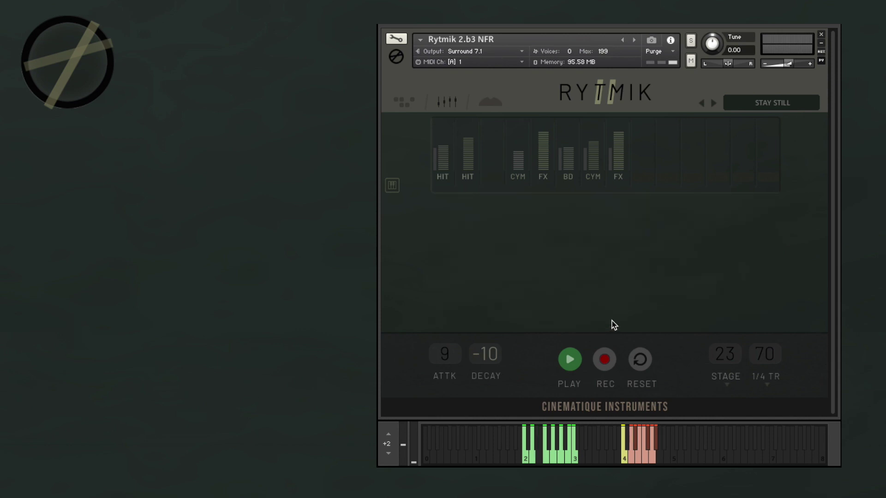
Limit randomization of the DEEP HOLLOW channel to SOUND, and randomize it three times.
click(440, 180)
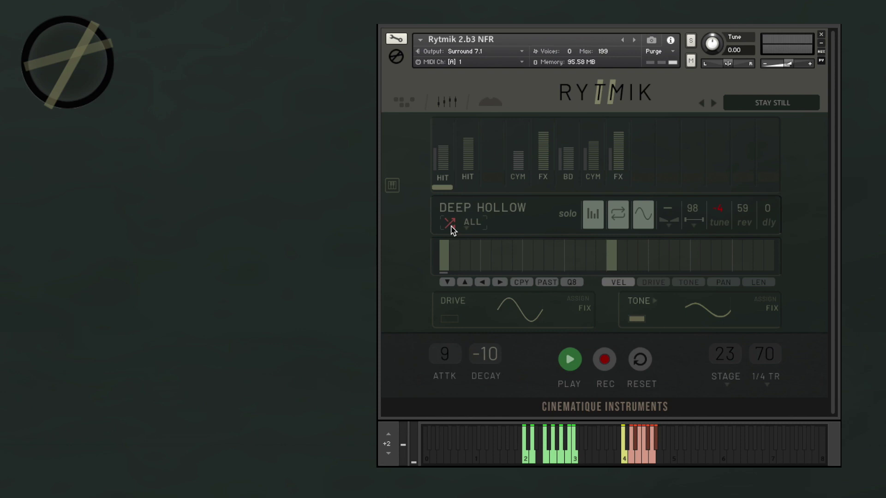
click(472, 224)
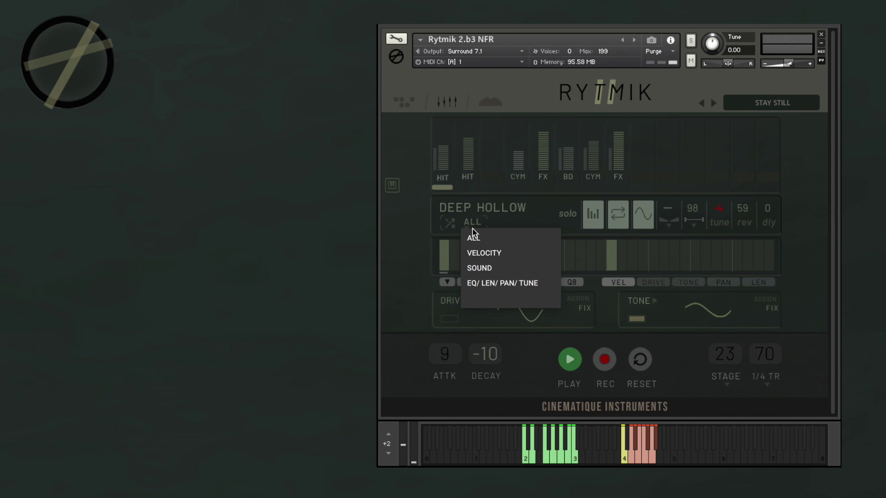
click(479, 269)
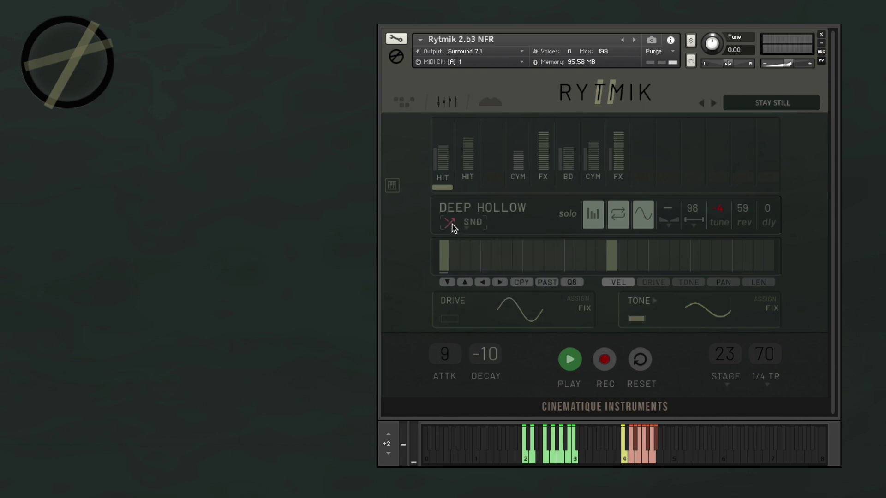
click(450, 224)
click(450, 225)
click(450, 225)
Set the first channel's randomization scope back to ALL, and randomize it twice.
click(472, 223)
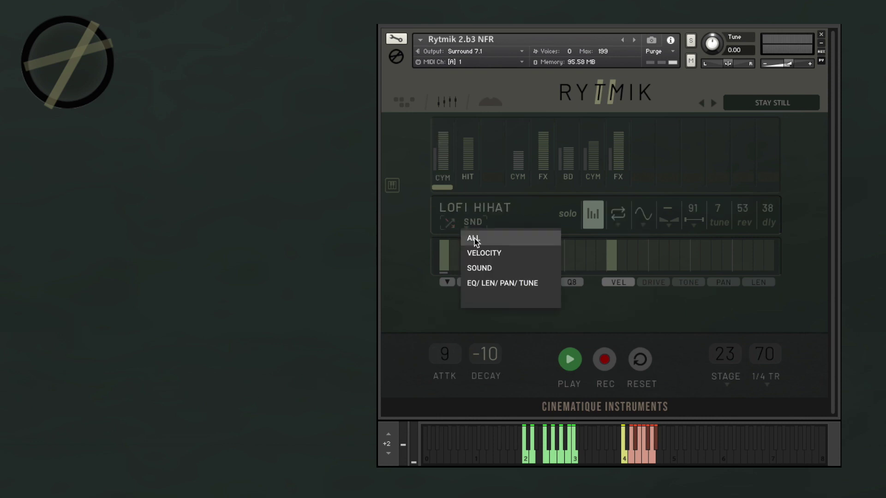
click(474, 239)
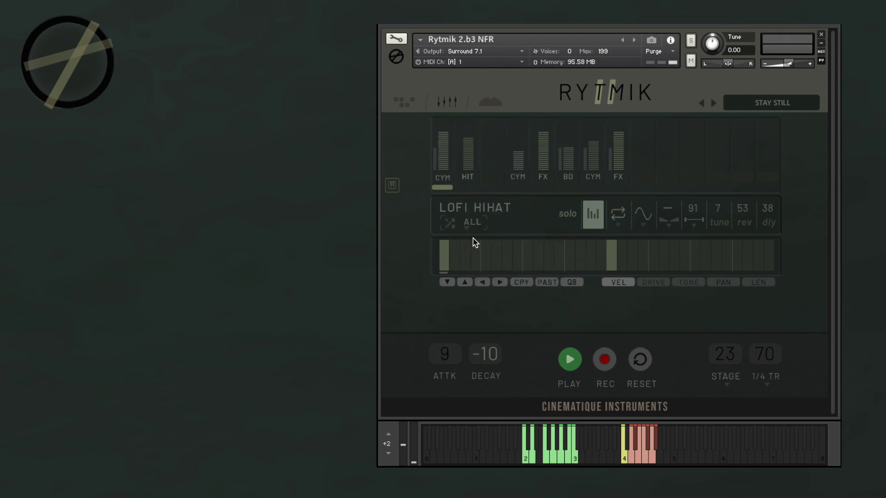
click(450, 225)
click(449, 225)
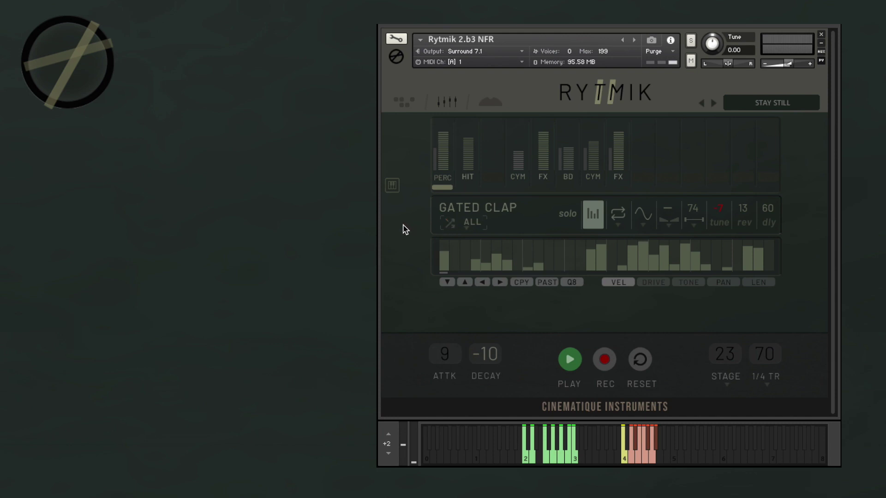
Solo the GATED CLAP channel, toggle its sequence editor, and turn solo off again.
click(569, 217)
click(596, 215)
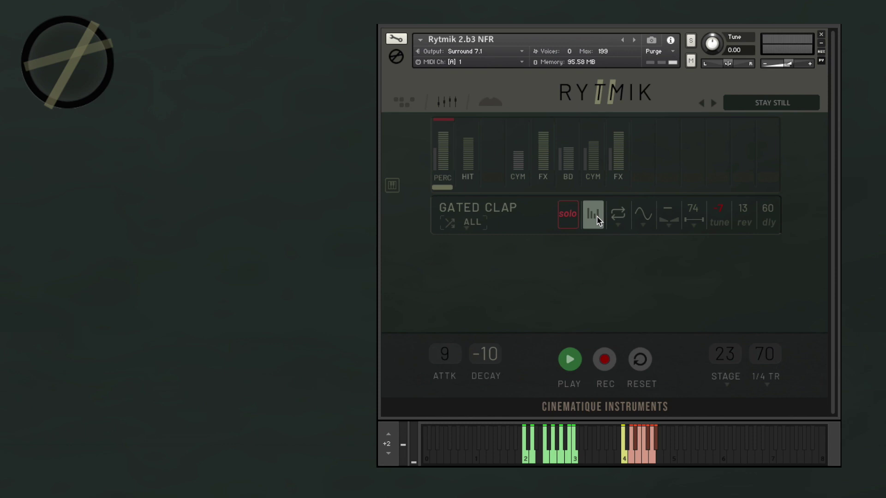
click(597, 216)
click(596, 216)
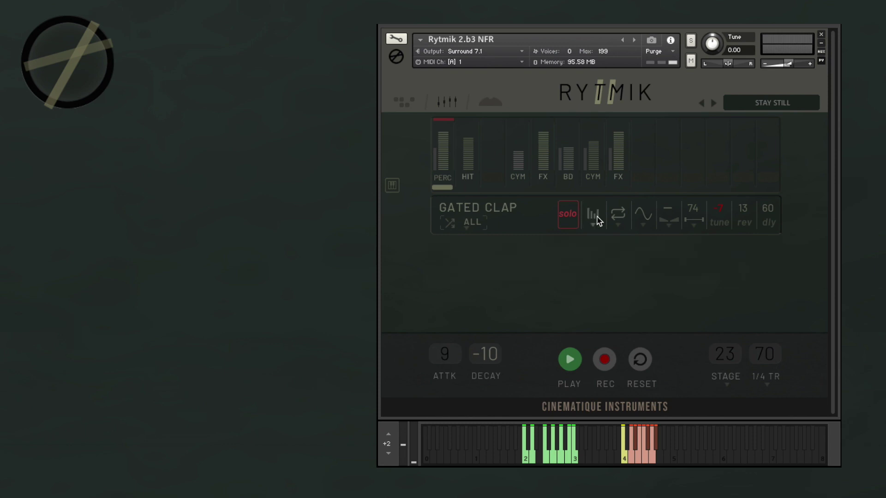
click(572, 218)
Show and hide the GATED CLAP channel's source browser and its DRIVE and TONE controls.
click(623, 218)
click(623, 217)
click(651, 223)
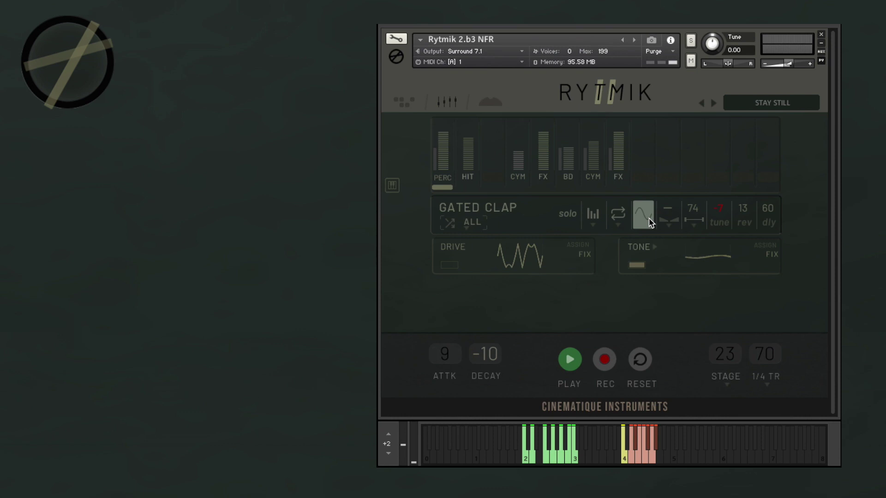
click(650, 223)
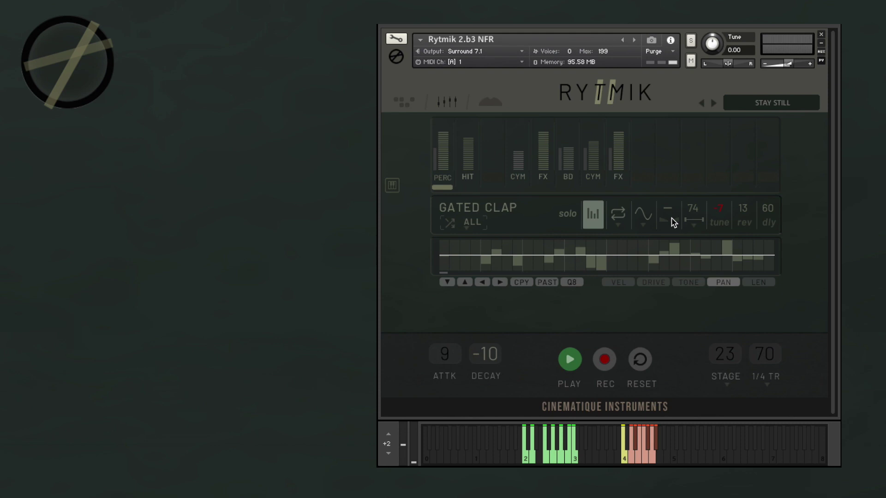
Set the GATED CLAP channel's pan to 2, length to 68, tune to -12, reverb to 51 and delay to 37.
drag(674, 223, 675, 206)
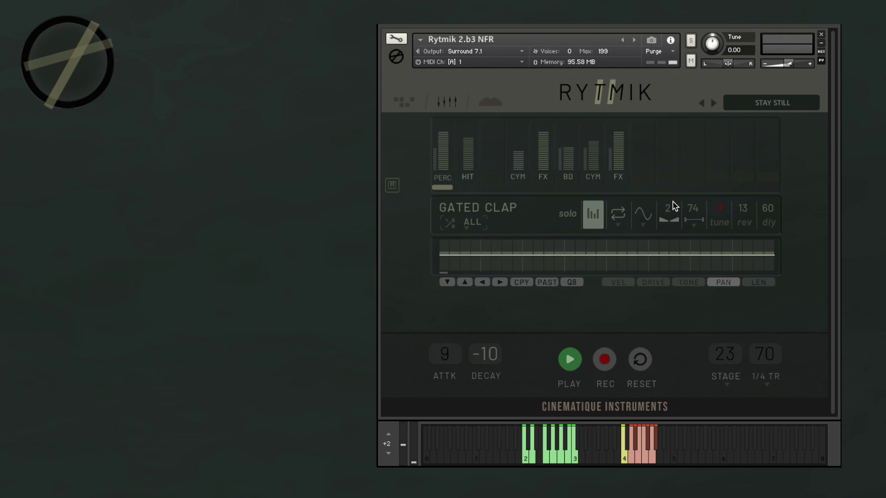
click(698, 223)
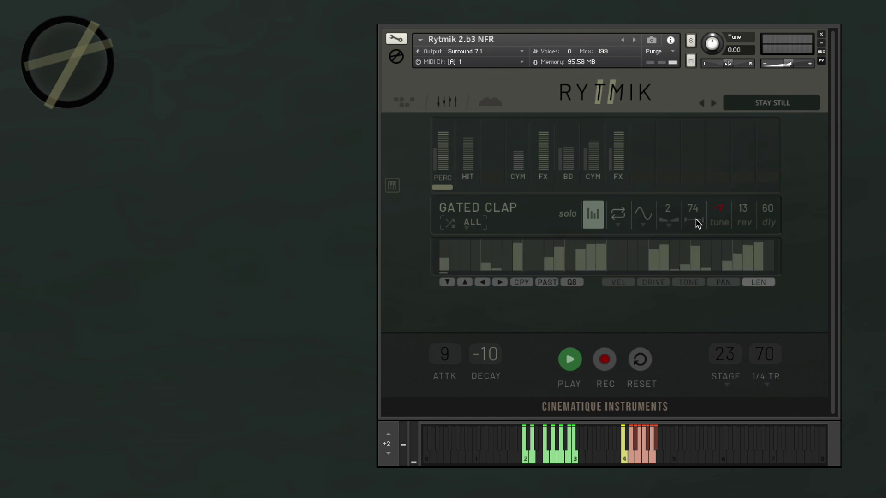
mouse_move(697, 223)
mouse_down()
mouse_move(699, 199)
mouse_move(696, 214)
mouse_up()
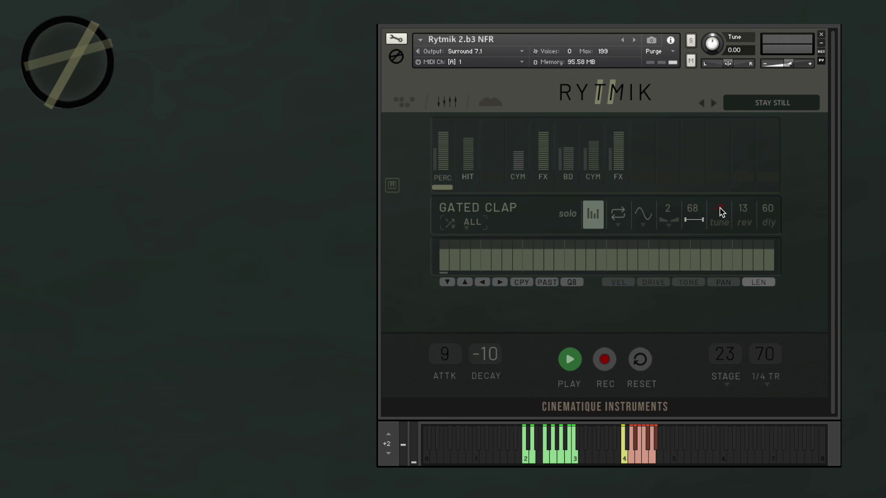
drag(743, 213, 752, 175)
View the VEL, DRIVE, TONE, PAN and LEN lanes of the GATED CLAP sequence in turn.
click(614, 283)
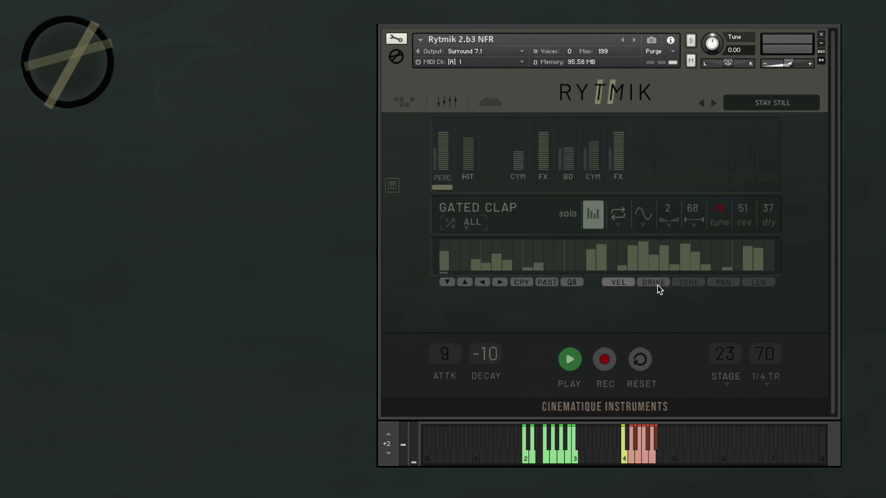
click(657, 284)
click(692, 284)
click(734, 286)
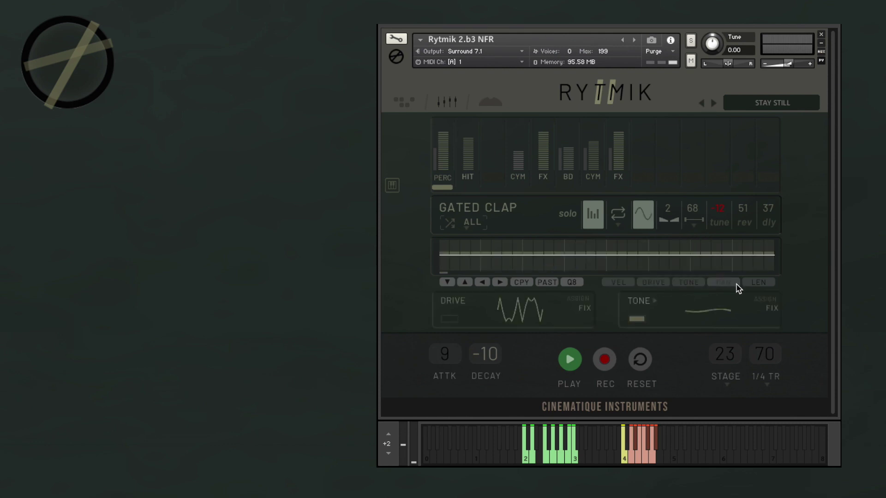
click(759, 288)
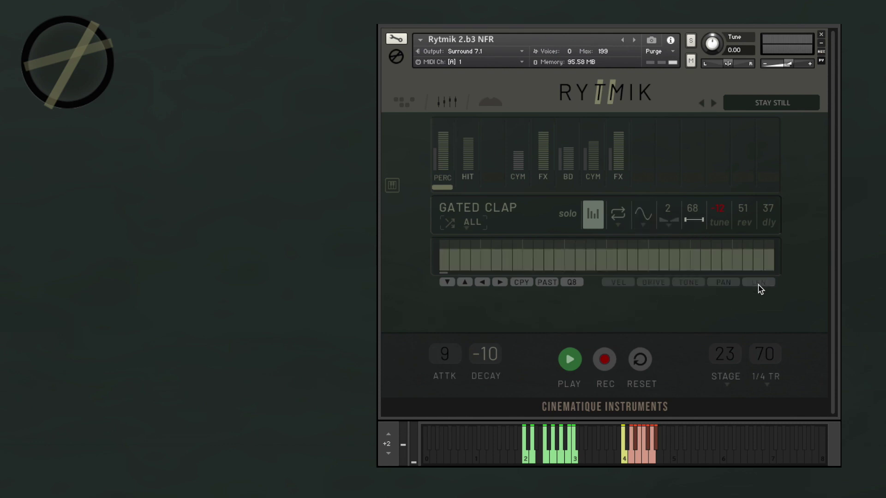
Raise and lower the LEN lane values of GATED CLAP, and shift them four steps right and eight steps left.
click(464, 285)
click(448, 282)
click(448, 283)
click(447, 283)
click(499, 283)
click(499, 282)
click(498, 282)
click(496, 282)
click(484, 283)
click(483, 282)
click(484, 282)
click(484, 282)
click(483, 283)
click(484, 282)
click(484, 283)
click(484, 283)
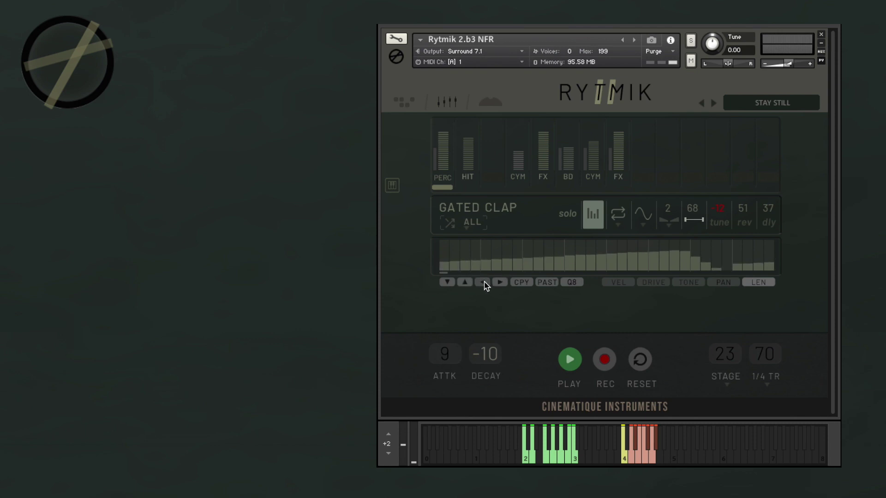
Copy the LEN lane's step values and paste them into the VEL lane.
click(522, 282)
click(617, 284)
click(546, 283)
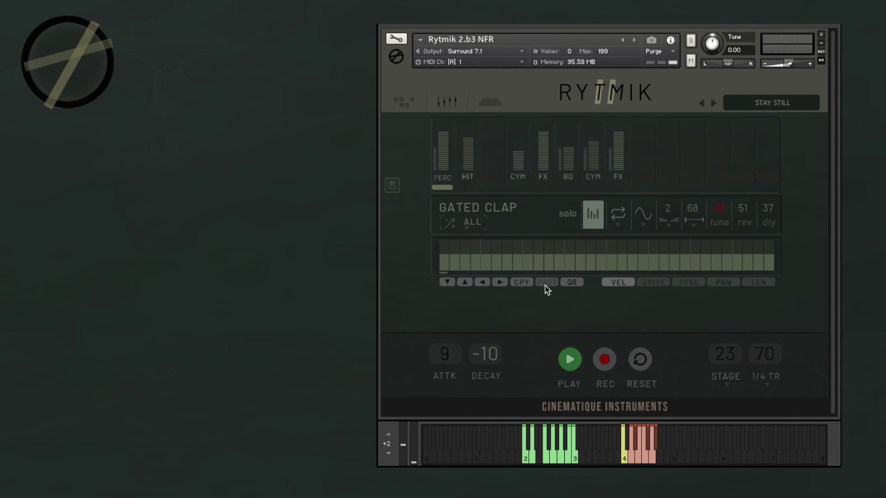
Quantize the VEL lane to 4th notes, switch it to 8th notes, and restore the Original step values.
click(577, 284)
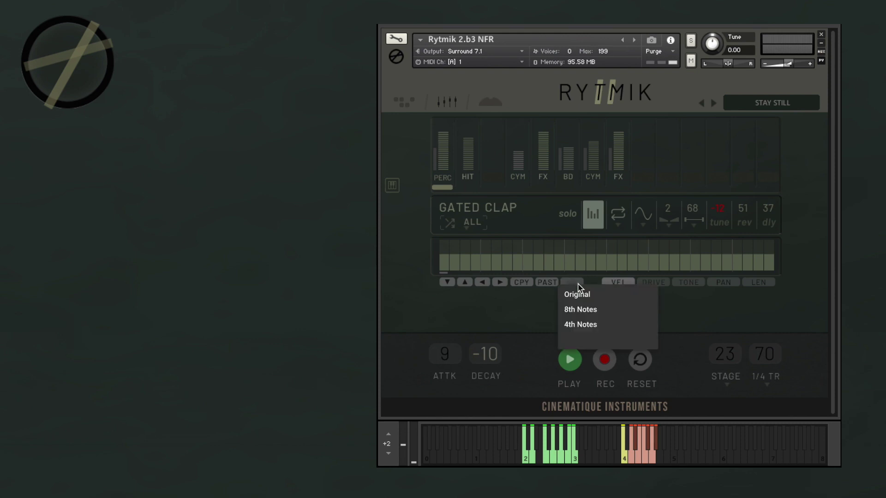
click(590, 325)
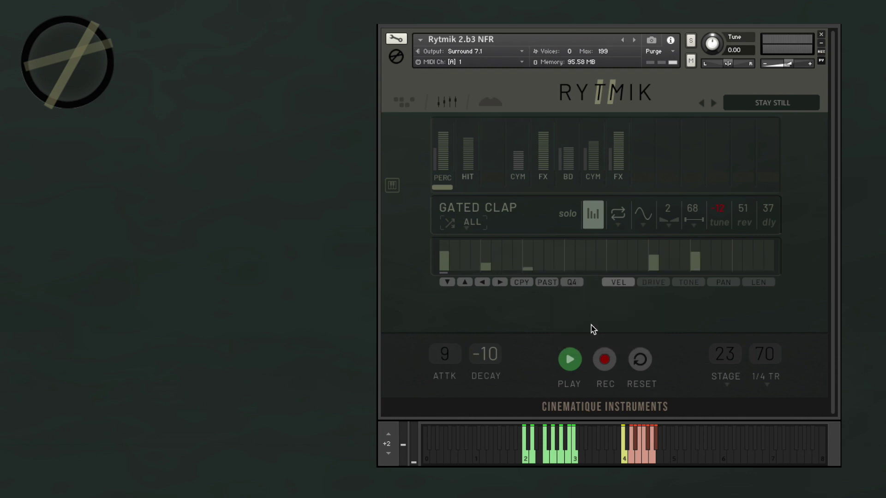
click(570, 283)
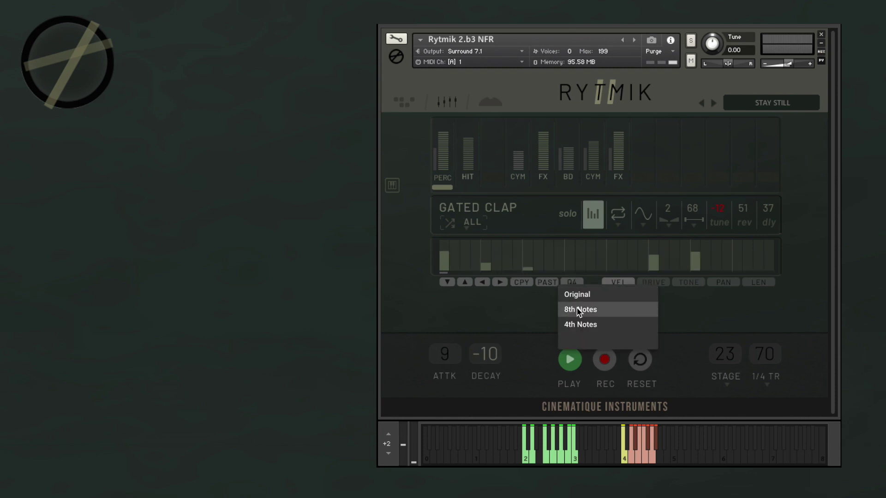
click(577, 309)
click(572, 283)
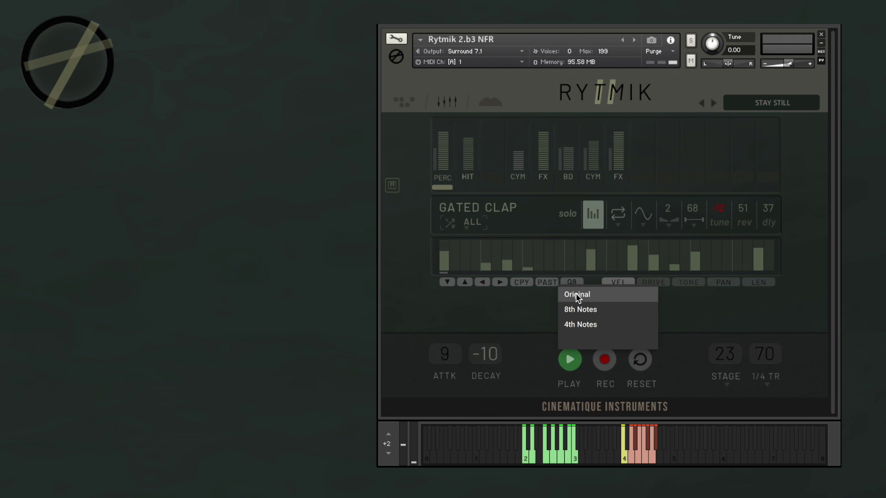
click(576, 296)
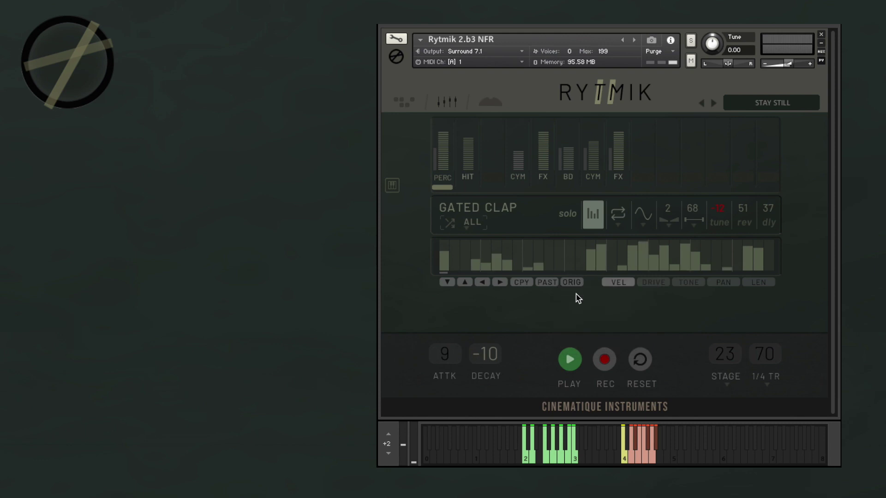
Show GATED CLAP's effects section in place of its step sequencer, and switch the TONE effect to LP.
click(644, 230)
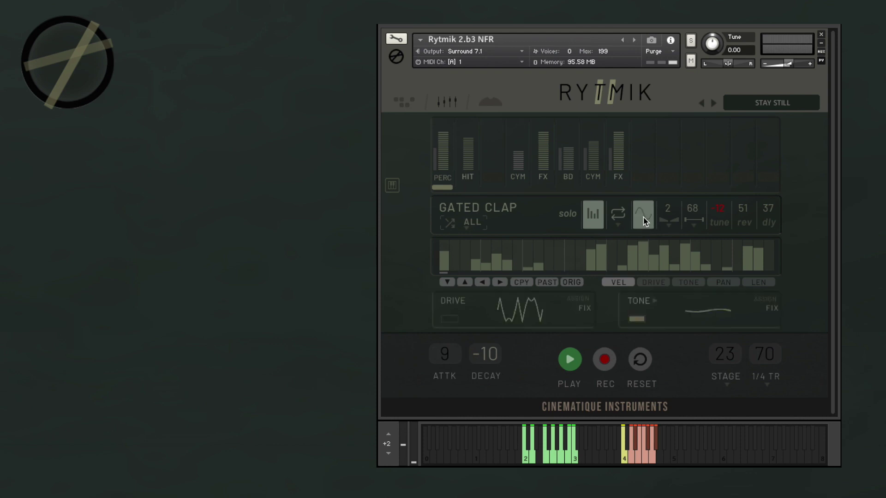
click(593, 213)
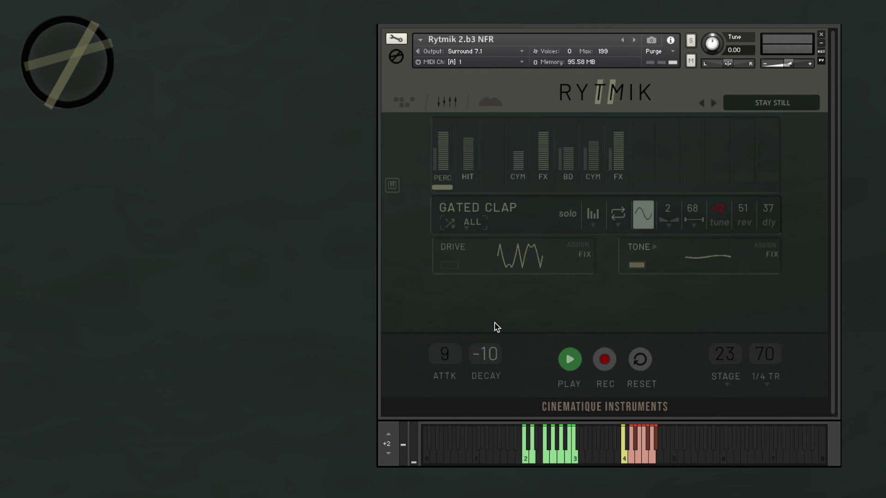
click(637, 250)
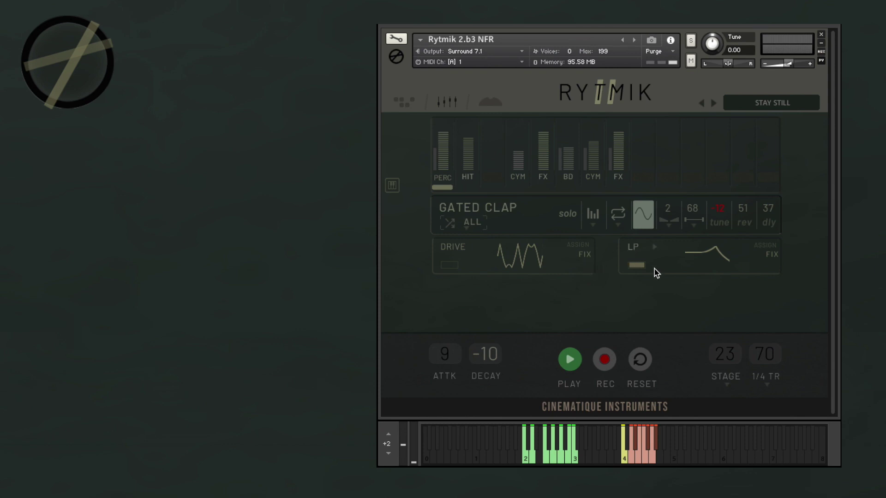
Turn on the DRIVE effect for GATED CLAP and adjust its waveform amount.
click(448, 265)
drag(523, 259, 526, 261)
click(527, 254)
Adjust the filter curve of GATED CLAP and switch the filter type back to TONE.
click(714, 253)
click(714, 242)
click(634, 250)
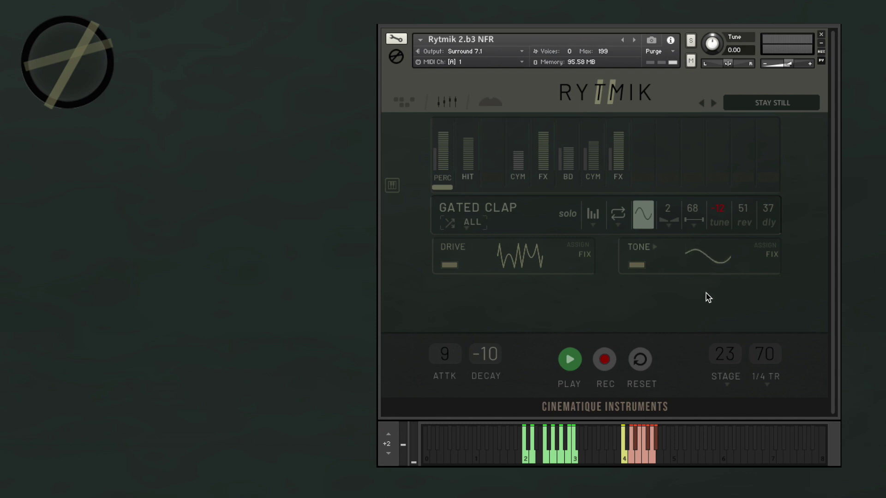
Set DRIVE's assignment to Sequenced and reset the sequencer.
click(583, 256)
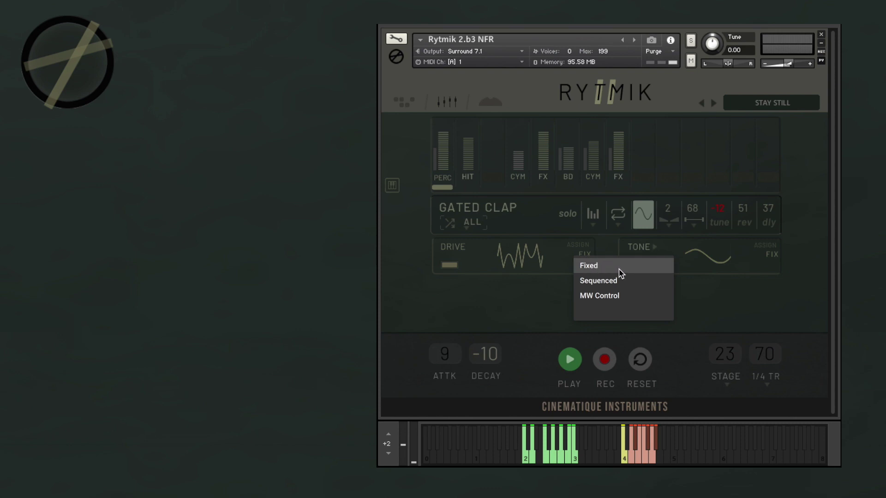
click(641, 282)
click(778, 308)
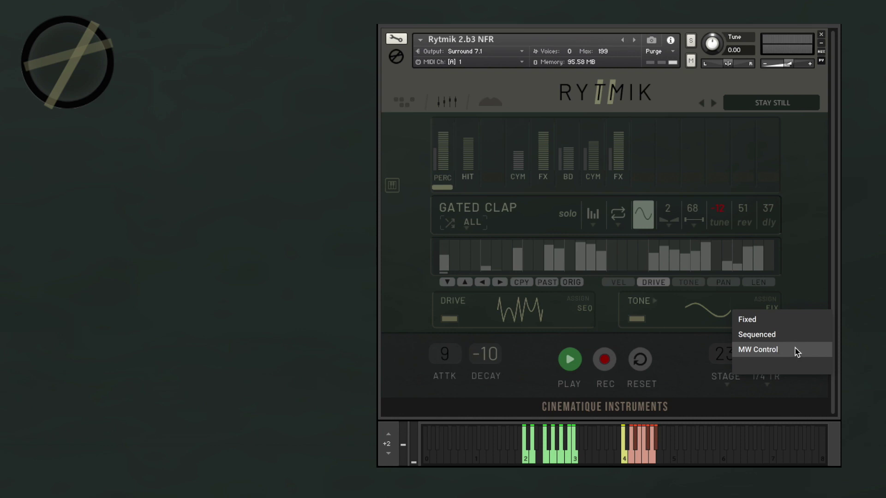
click(798, 285)
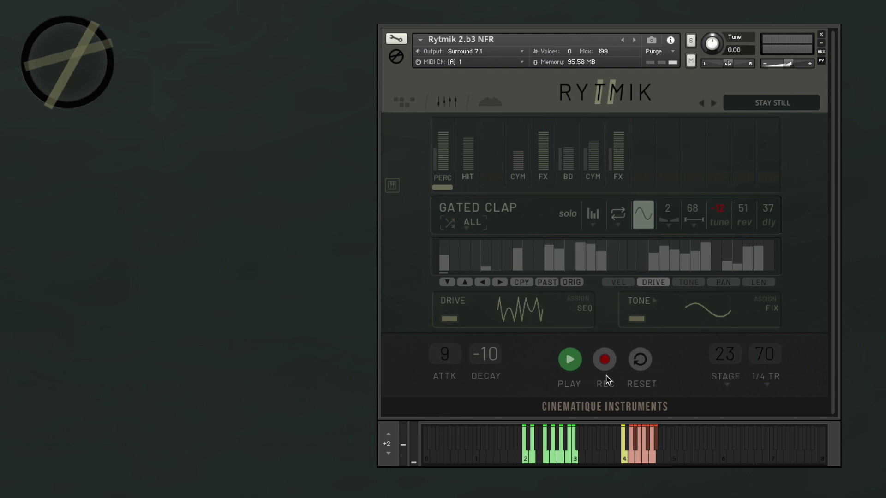
click(641, 359)
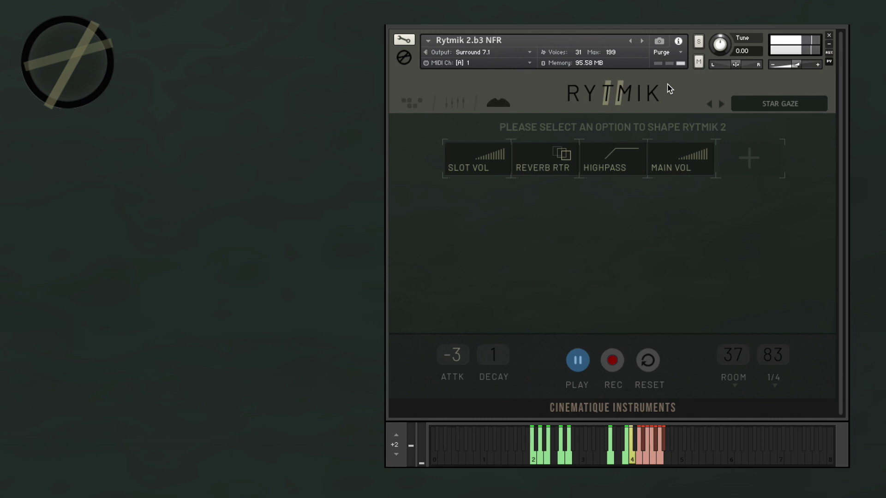
Stop playback, add the SLOT LEN option to the free shaping slot, and remove it again.
key(space)
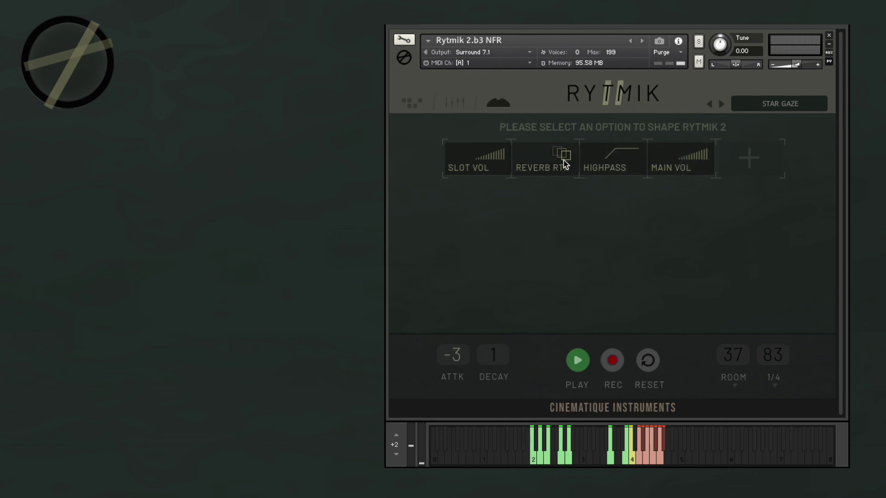
click(750, 162)
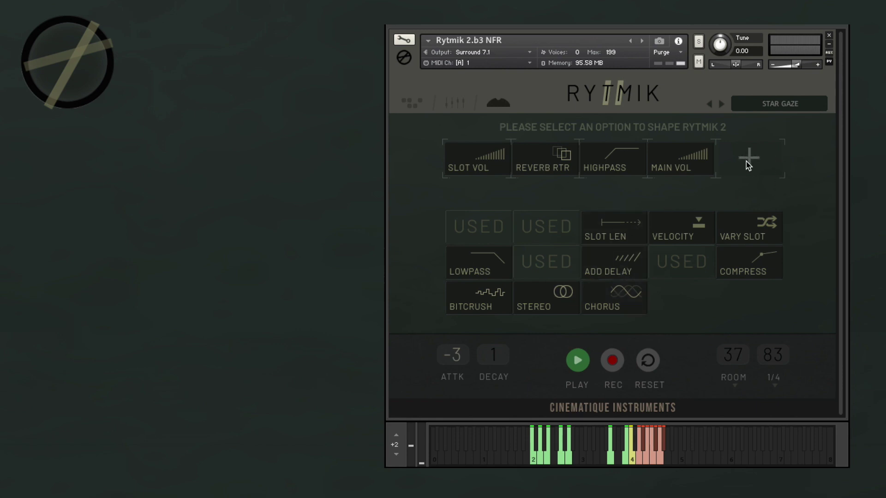
click(613, 233)
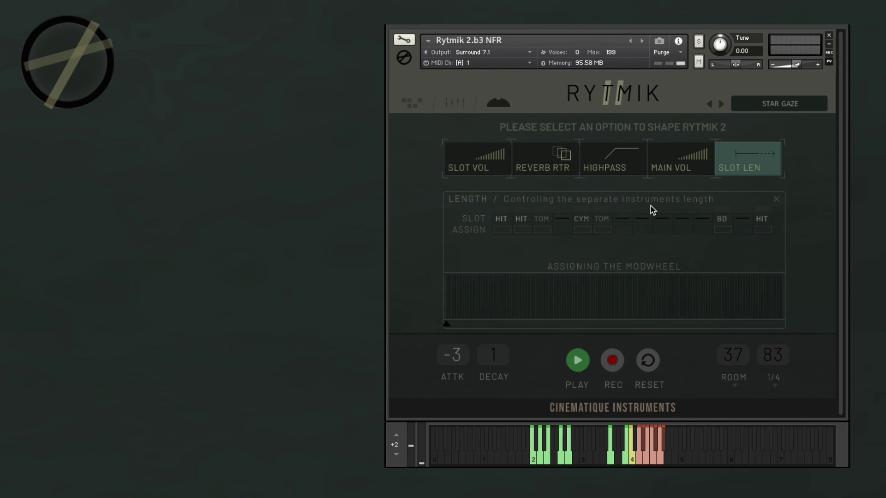
click(776, 200)
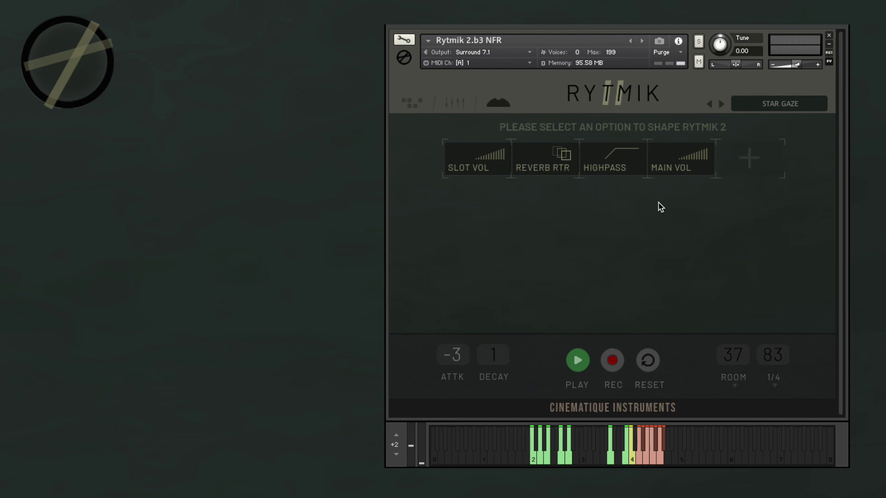
Open the REVERB RTR option and redraw its modwheel curve with an early hump that falls off and rises slightly at the end.
click(552, 166)
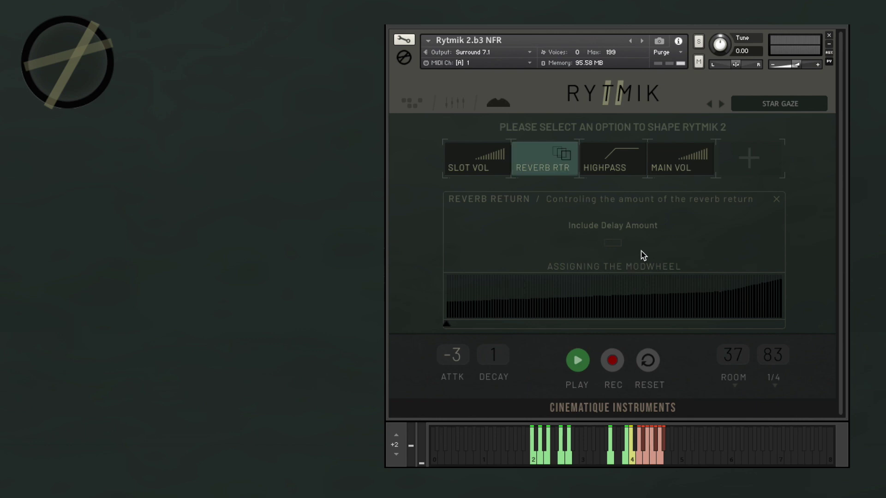
mouse_move(451, 300)
mouse_down()
mouse_move(488, 311)
mouse_move(645, 282)
mouse_move(681, 304)
mouse_move(746, 312)
mouse_move(789, 298)
mouse_move(757, 307)
mouse_move(645, 304)
mouse_move(513, 282)
mouse_move(469, 292)
mouse_move(426, 320)
mouse_up()
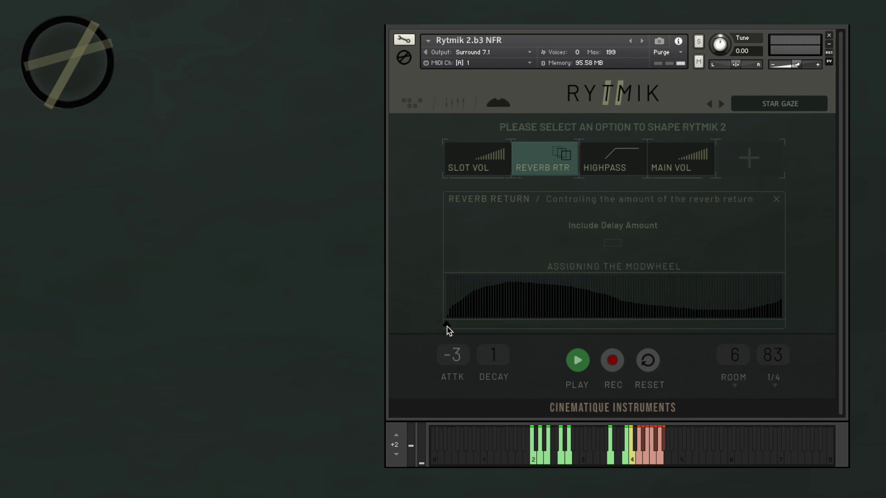
mouse_move(447, 329)
mouse_down()
mouse_move(702, 328)
mouse_move(383, 320)
mouse_move(411, 322)
mouse_up()
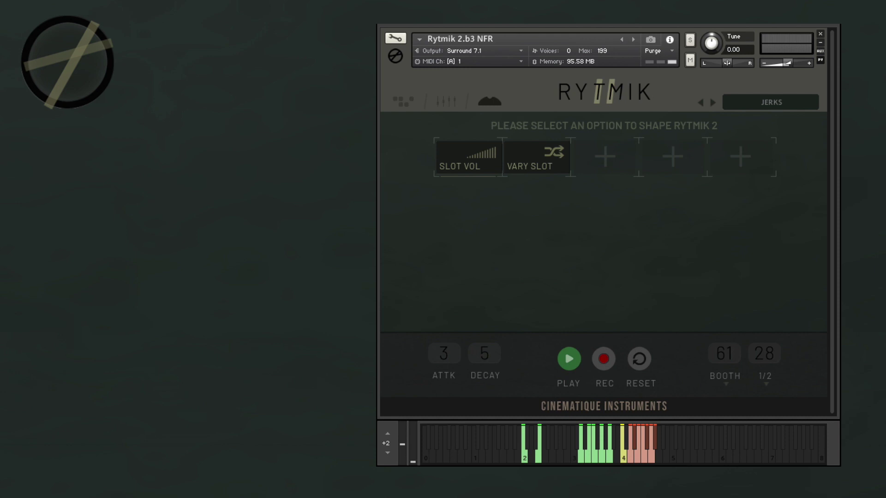
Add the MAIN VOL option to the JERKS preset, turn on DUCK and draw an uneven ducking pattern with two peaks.
click(605, 156)
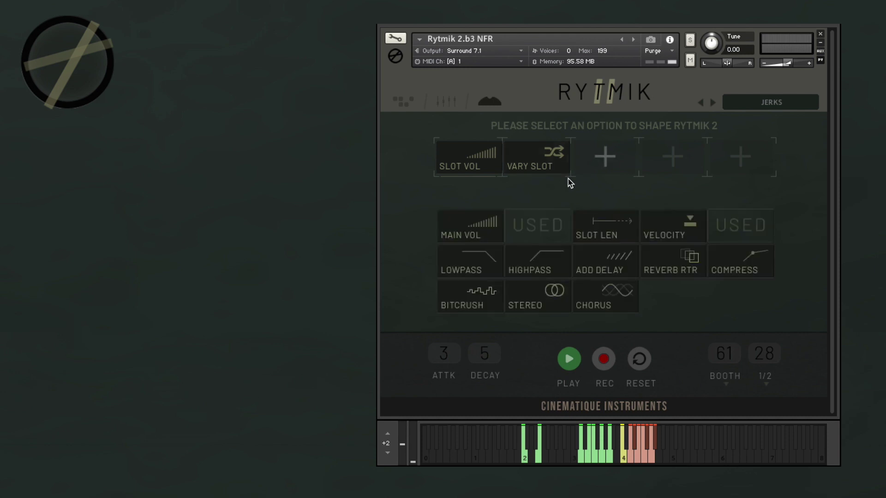
click(477, 225)
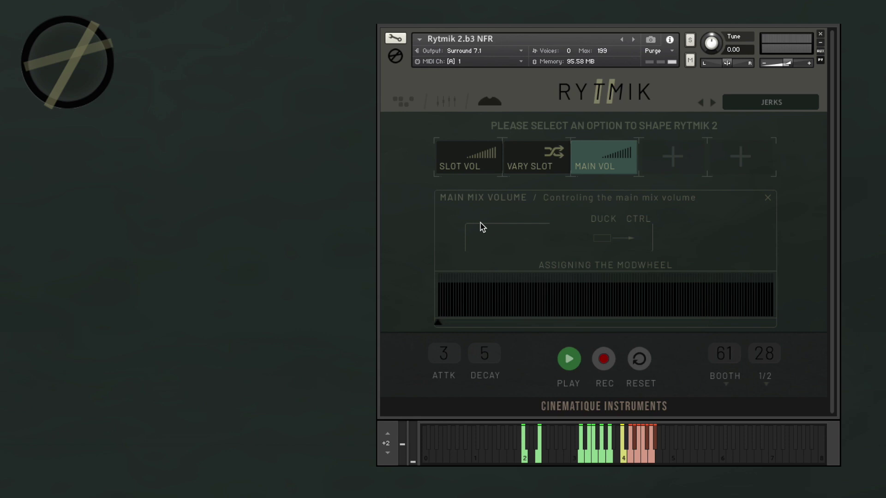
click(601, 239)
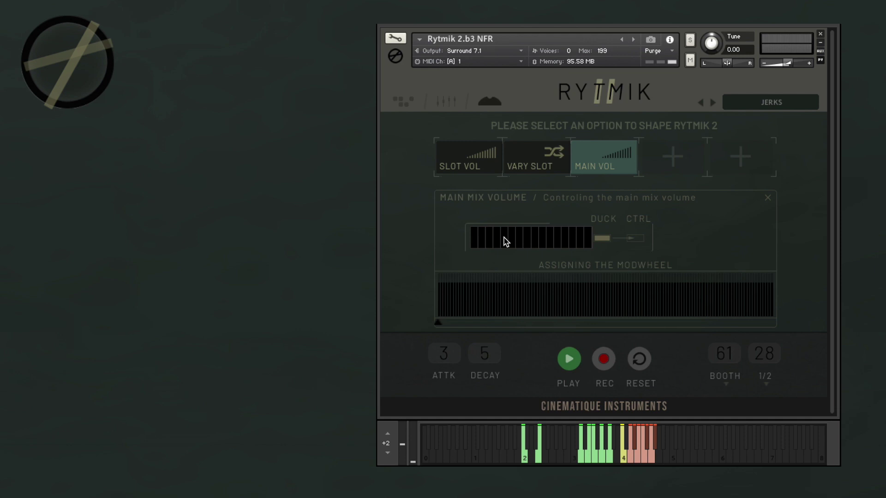
mouse_move(472, 246)
mouse_down()
mouse_move(548, 228)
mouse_move(594, 250)
mouse_up()
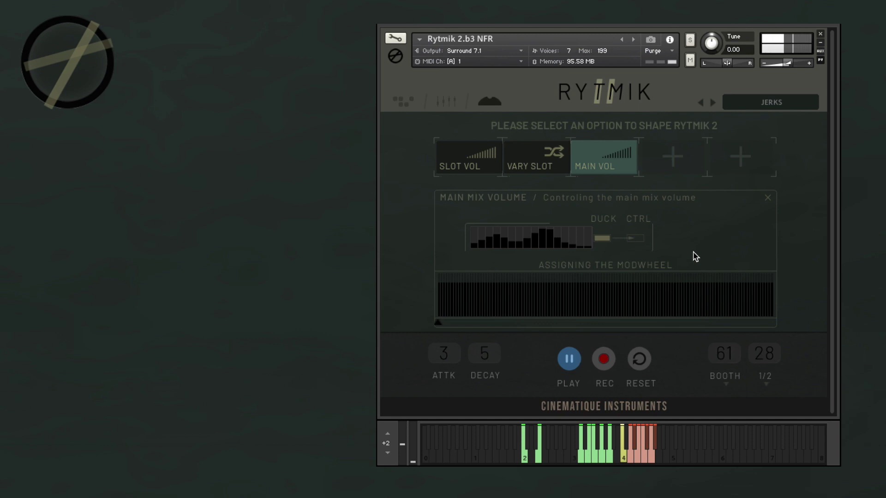
Turn on CTRL for the ducking, draw a rising modwheel curve, and remove the MAIN VOL option.
click(636, 239)
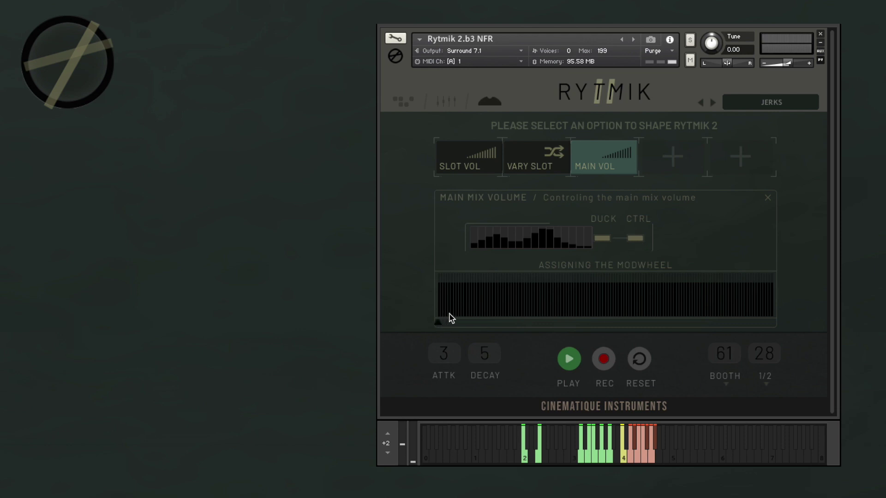
mouse_move(439, 312)
mouse_down()
mouse_move(789, 276)
mouse_move(781, 281)
mouse_up()
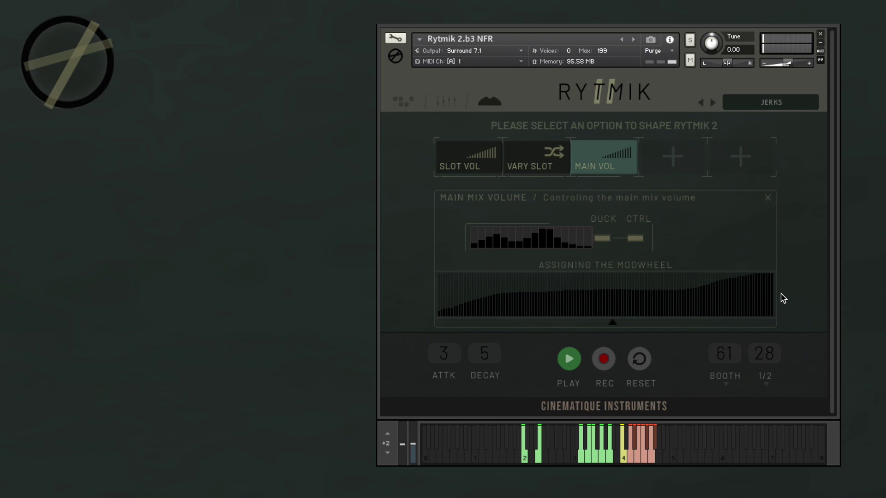
click(767, 198)
Open the SLOT VOL option, assign the second BD slot and the last CYM slot to the modwheel, and start playback.
click(466, 164)
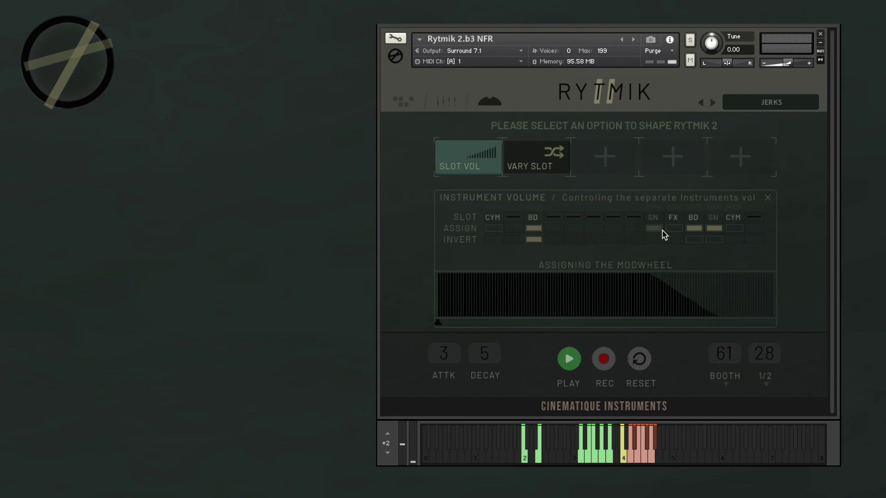
click(693, 231)
click(733, 229)
key(space)
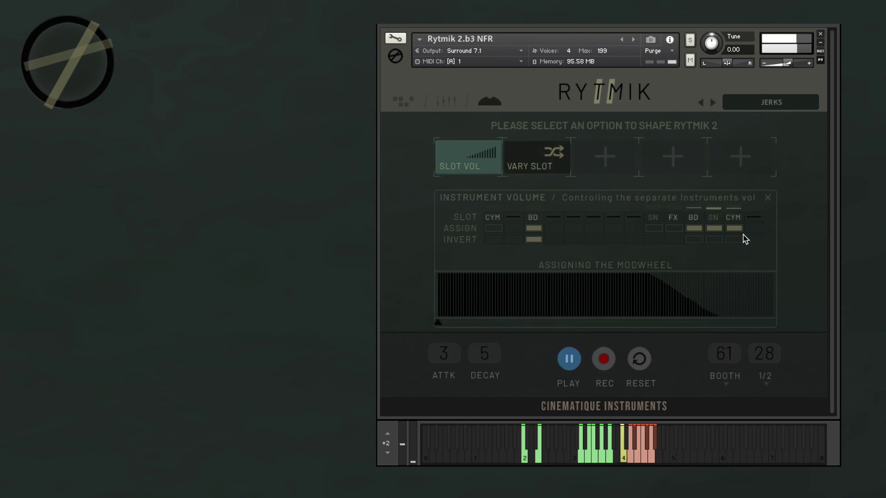
Unassign the last SN and CYM slots from SLOT VOL, stop playback, and toggle the second BD's invert and SN's assignment.
click(715, 229)
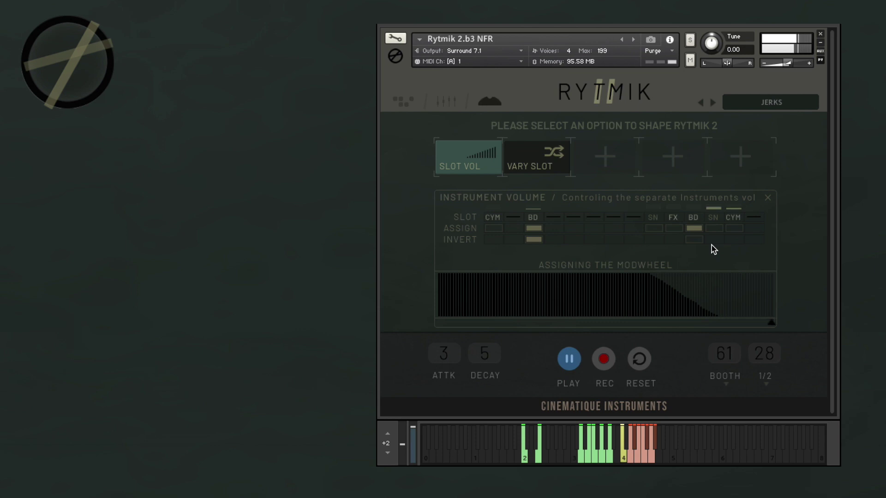
key(space)
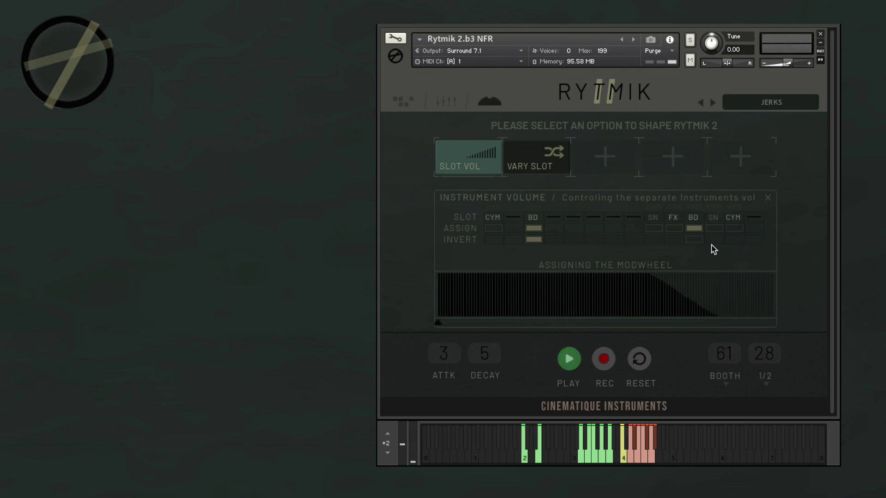
click(694, 240)
click(716, 229)
Open the VARY SLOT option, redraw its modwheel curve as a gradual rise to maximum, and stop playback after auditioning it.
click(542, 169)
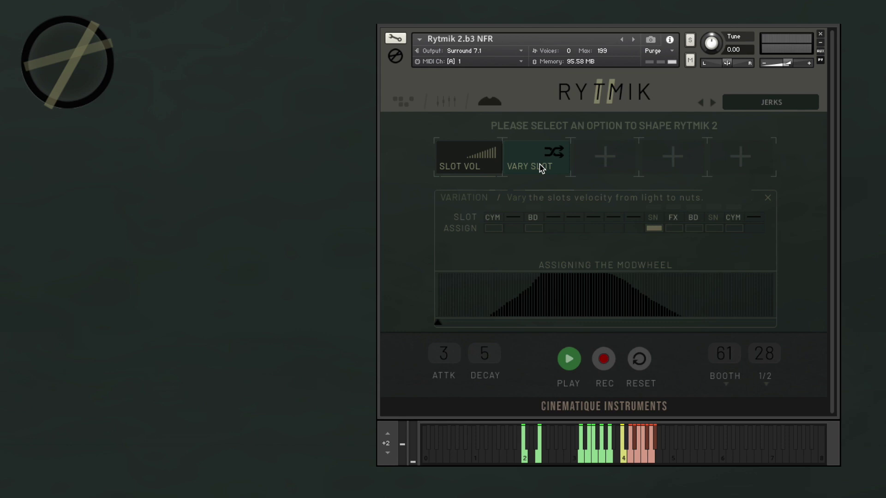
mouse_move(488, 316)
mouse_down()
mouse_move(571, 283)
mouse_move(697, 289)
mouse_move(787, 272)
mouse_up()
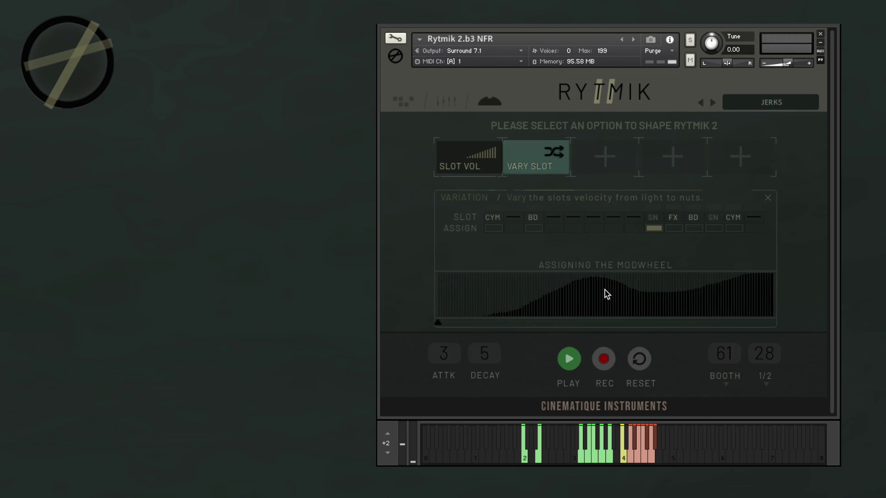
drag(530, 307, 602, 299)
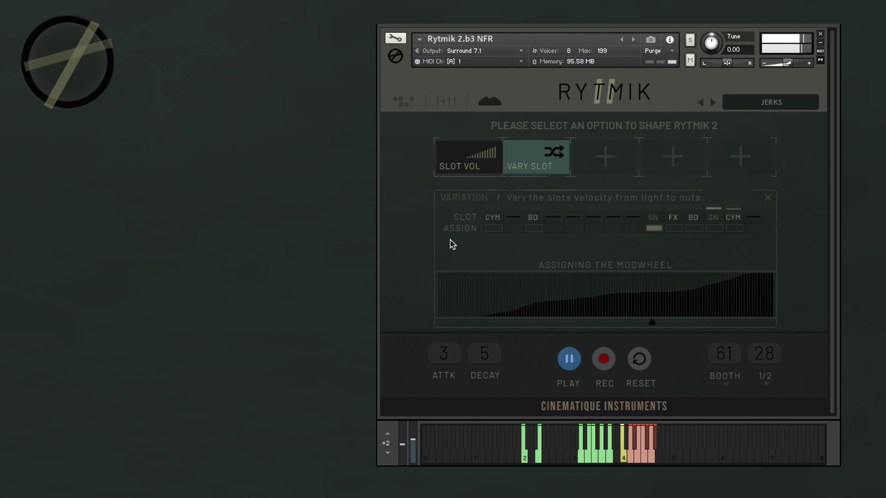
key(space)
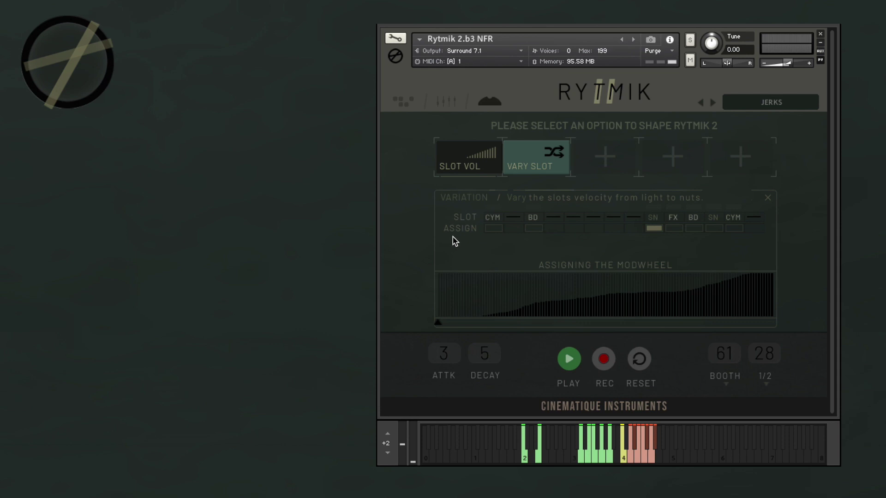
Add the CHORUS option in the third shaping slot, try raising its rate and feedback, and remove the option again.
click(605, 157)
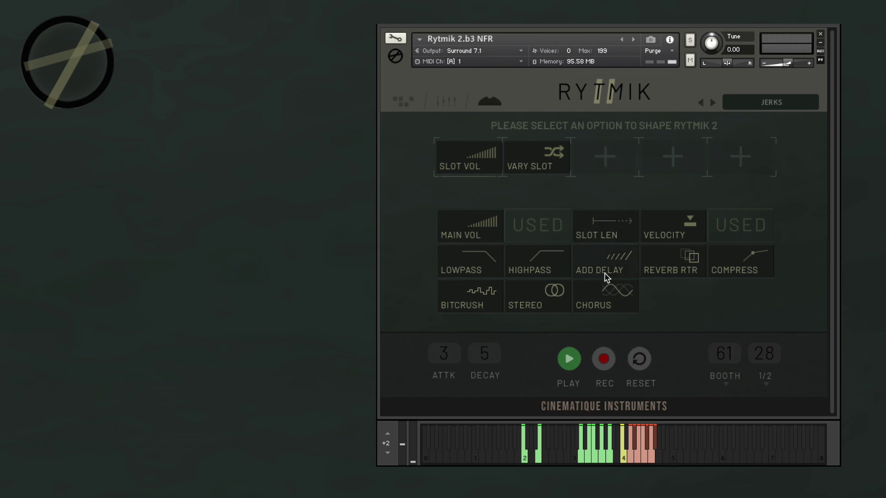
click(609, 308)
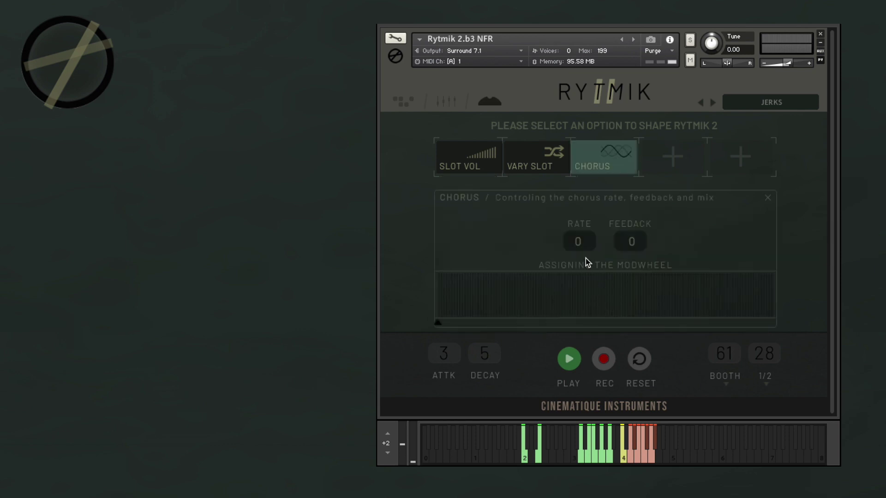
drag(578, 247, 582, 221)
drag(637, 240, 660, 235)
click(768, 199)
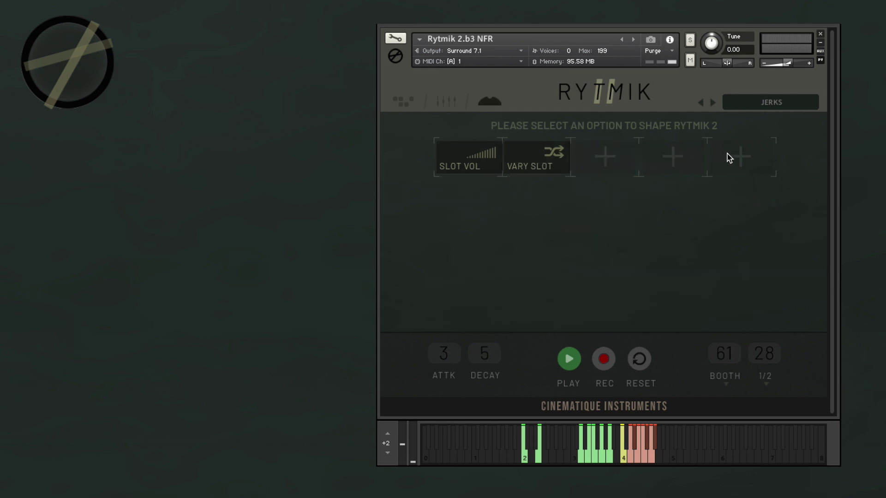
click(741, 158)
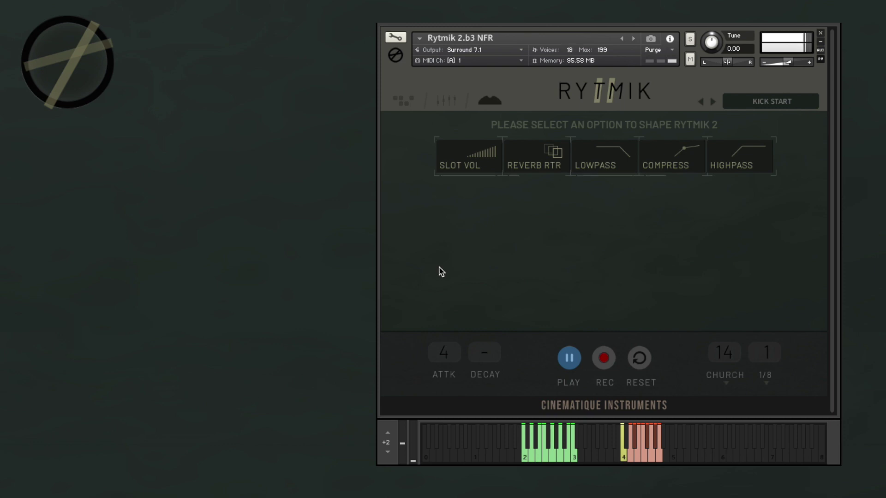
click(478, 152)
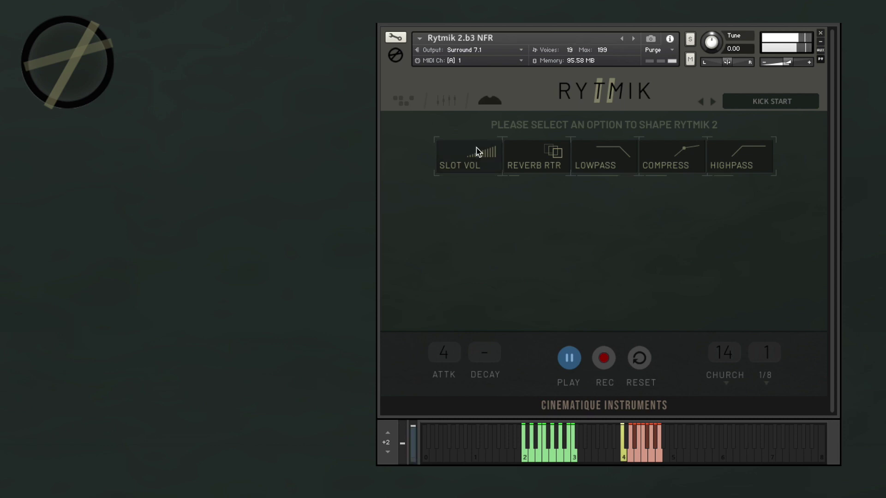
click(479, 152)
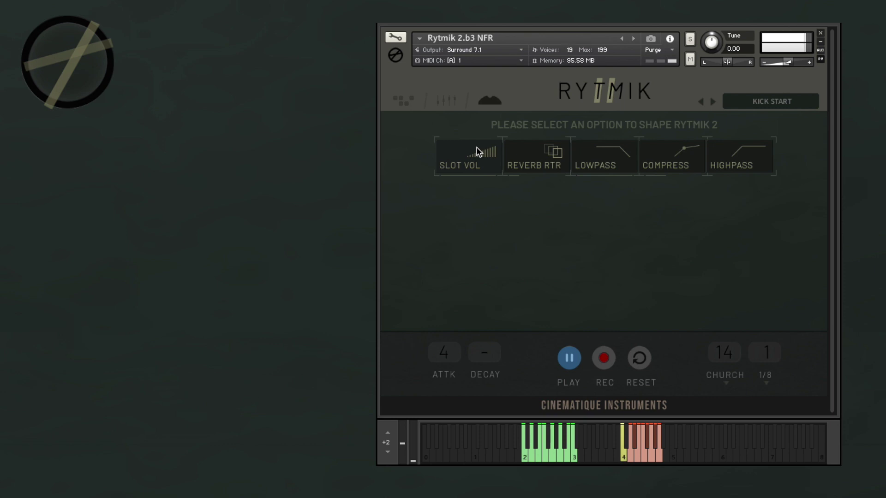
click(478, 152)
click(478, 153)
click(478, 152)
Browse the presets through JMS FAV ONE to JAZZY FUSION, audition the groove, and stop playback.
click(713, 104)
click(700, 101)
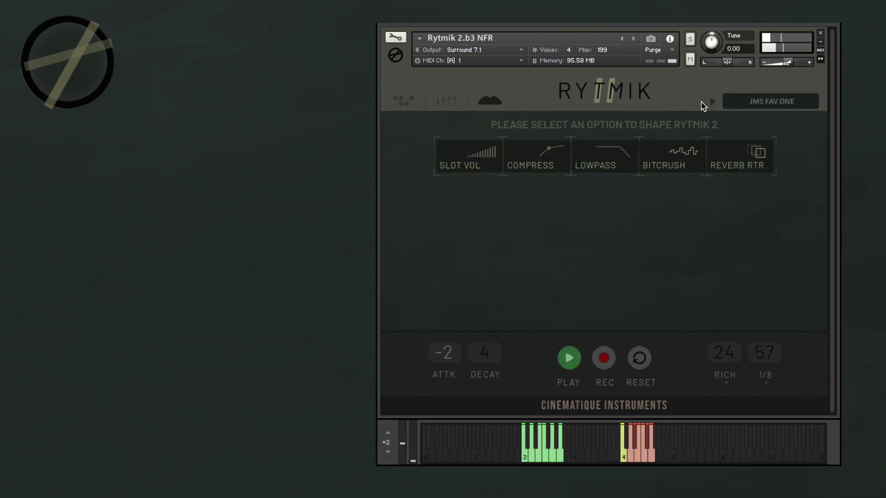
click(700, 102)
click(700, 101)
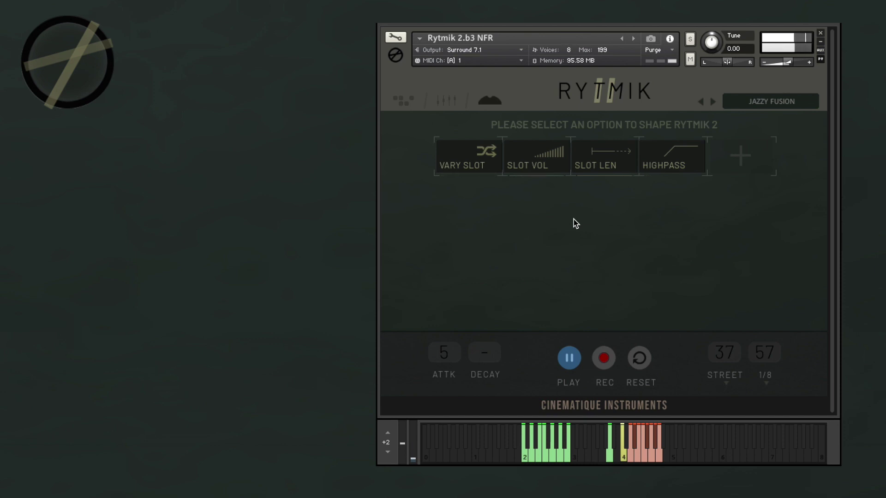
key(space)
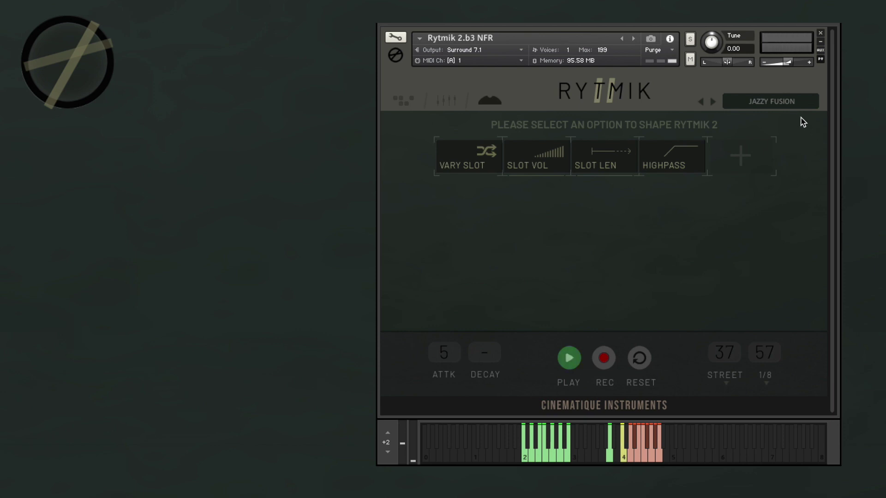
Go back through the presets past I WAIT 4 U to HUNTING DEER 1 and start playback.
click(700, 102)
click(702, 102)
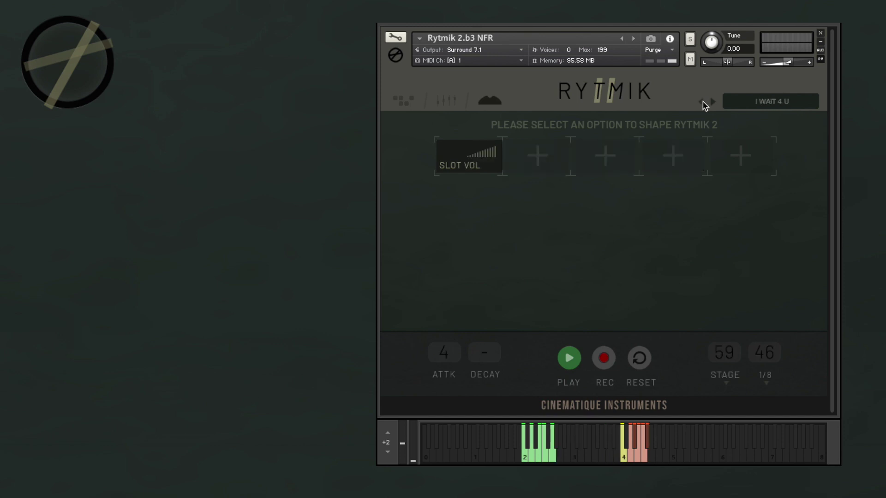
click(703, 103)
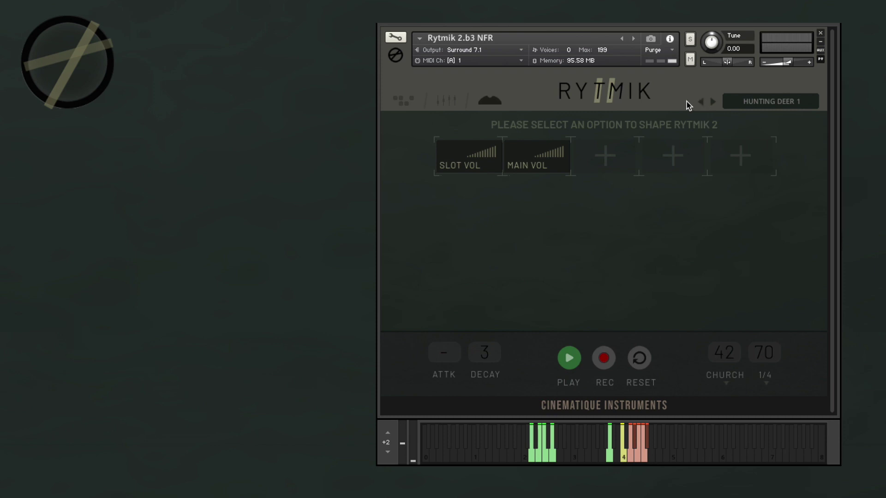
key(space)
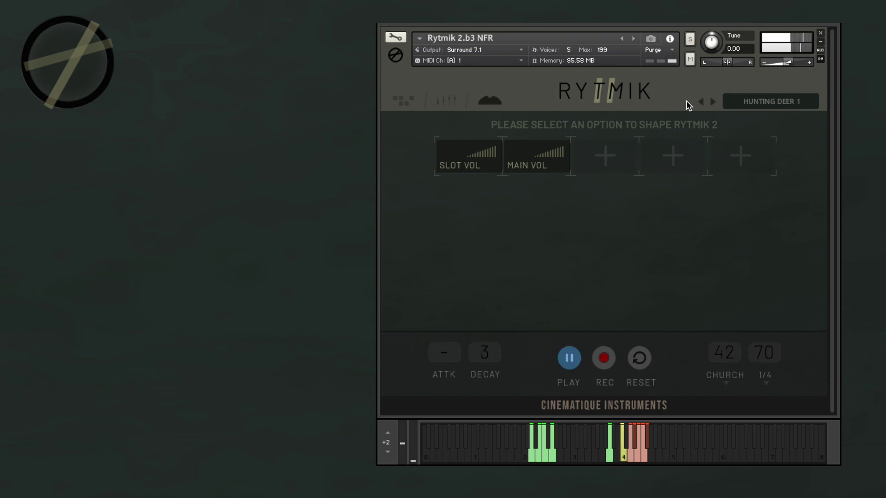